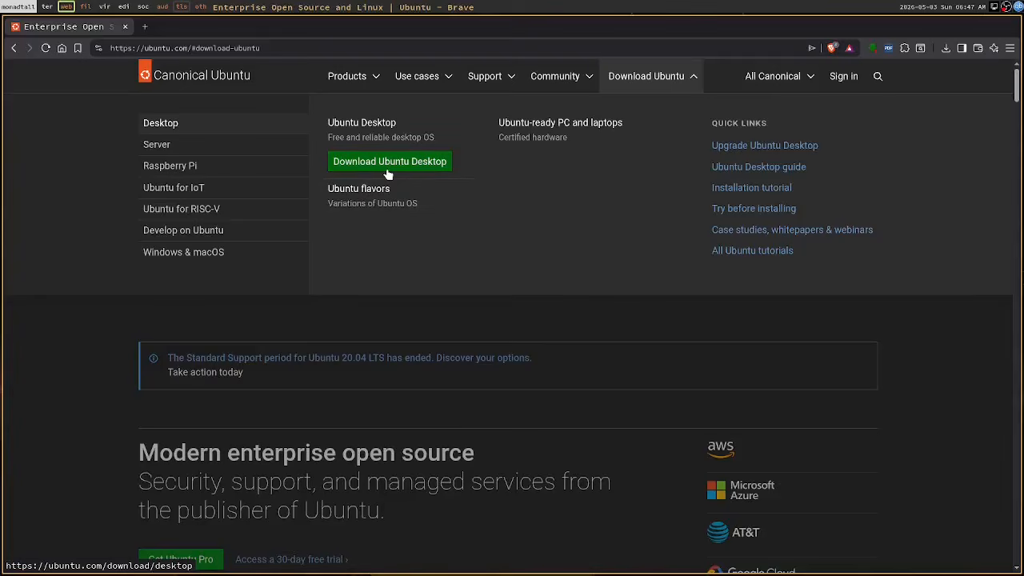
# Open the Ubuntu Desktop download page on the Ubuntu website
pyautogui.click(389, 167)
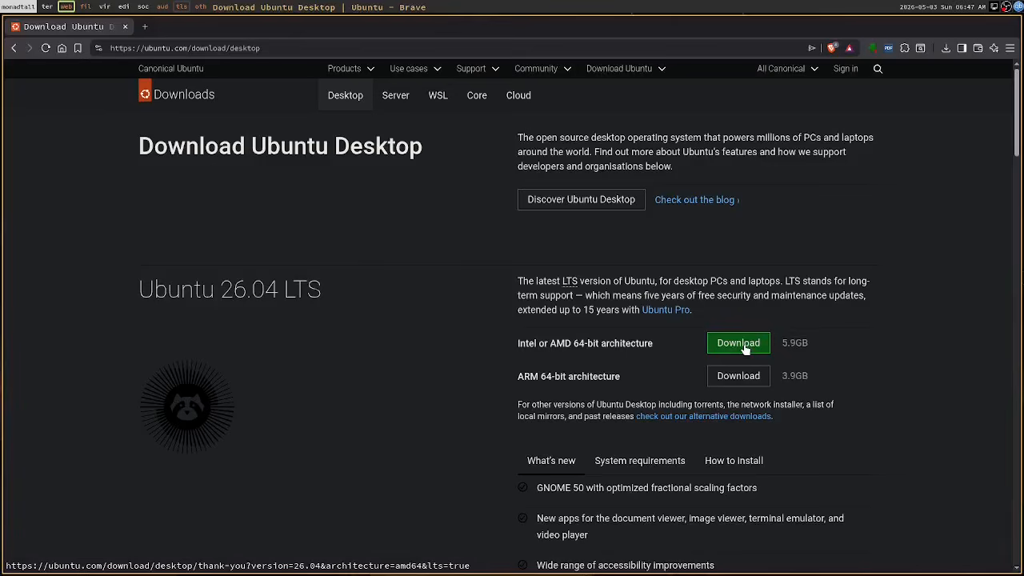
# Switch to the empty vir workspace and launch virt-manager
pyautogui.click(105, 6)
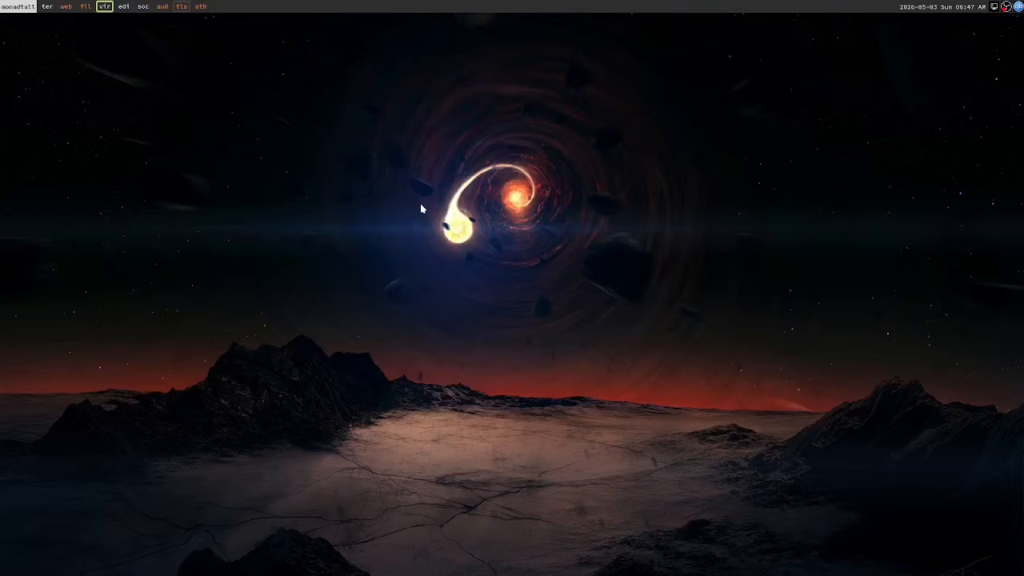
pyautogui.press('super+r')
pyautogui.write('virt-ma')
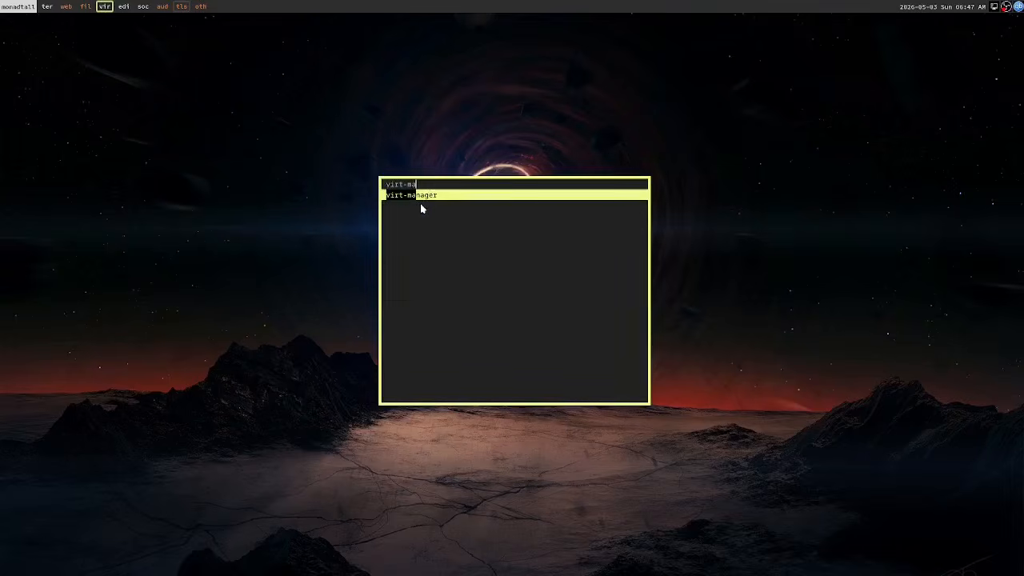
pyautogui.press('Return')
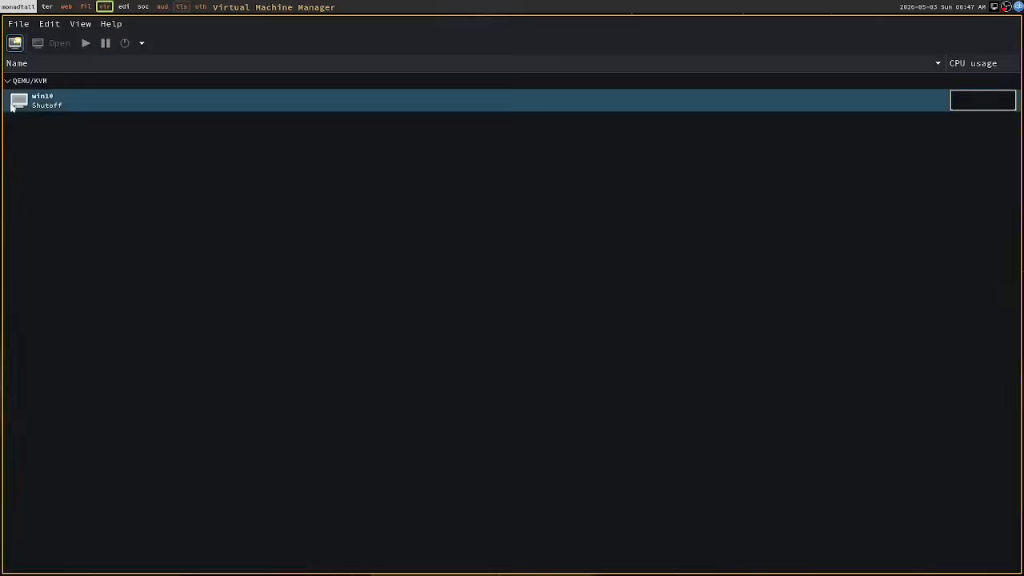
# Start a new virtual machine from local install media, using ubuntu-26.04-desktop-amd64.iso from the iso storage pool
pyautogui.click(16, 44)
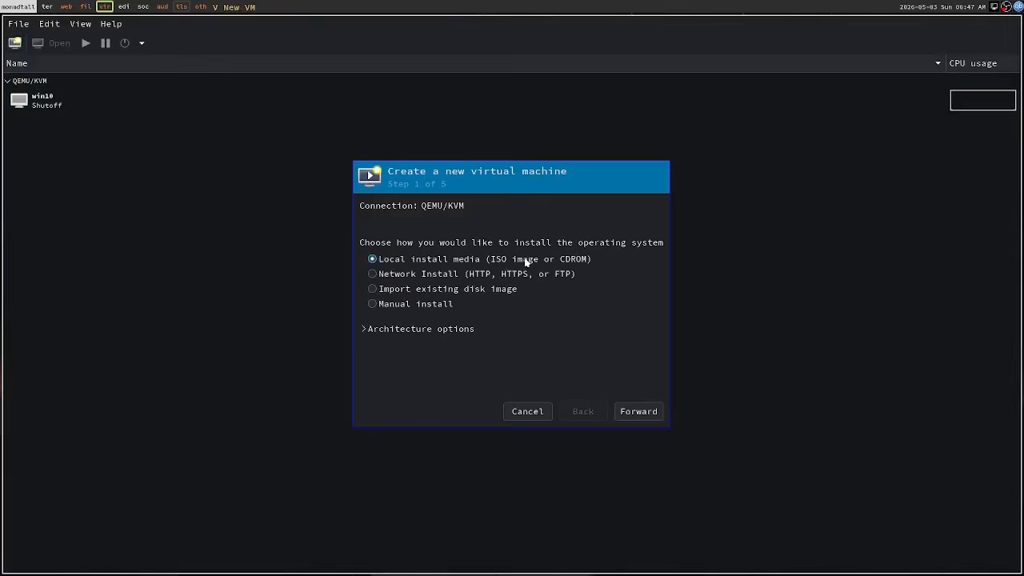
pyautogui.click(639, 411)
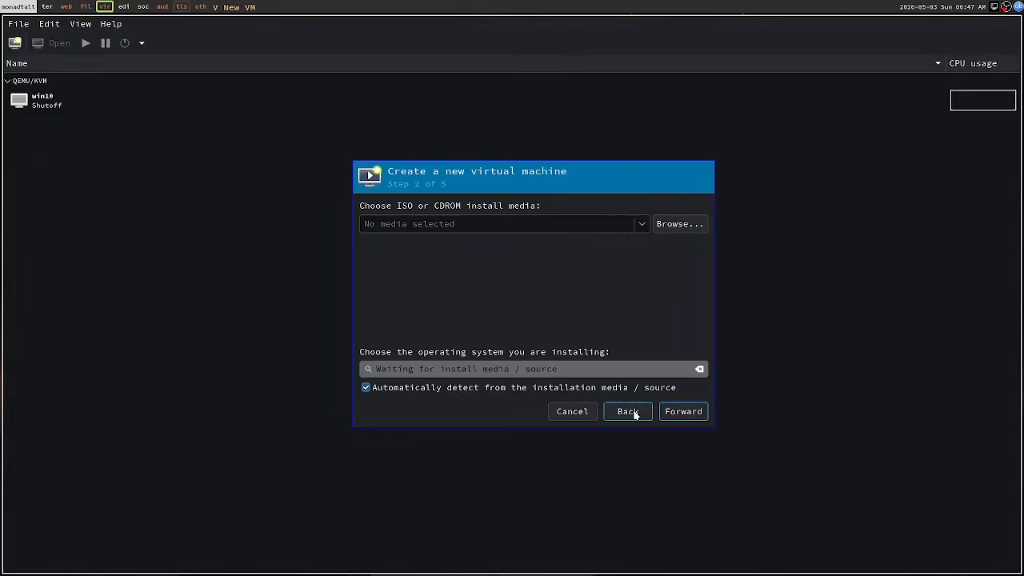
pyautogui.click(677, 221)
pyautogui.click(419, 207)
pyautogui.click(479, 275)
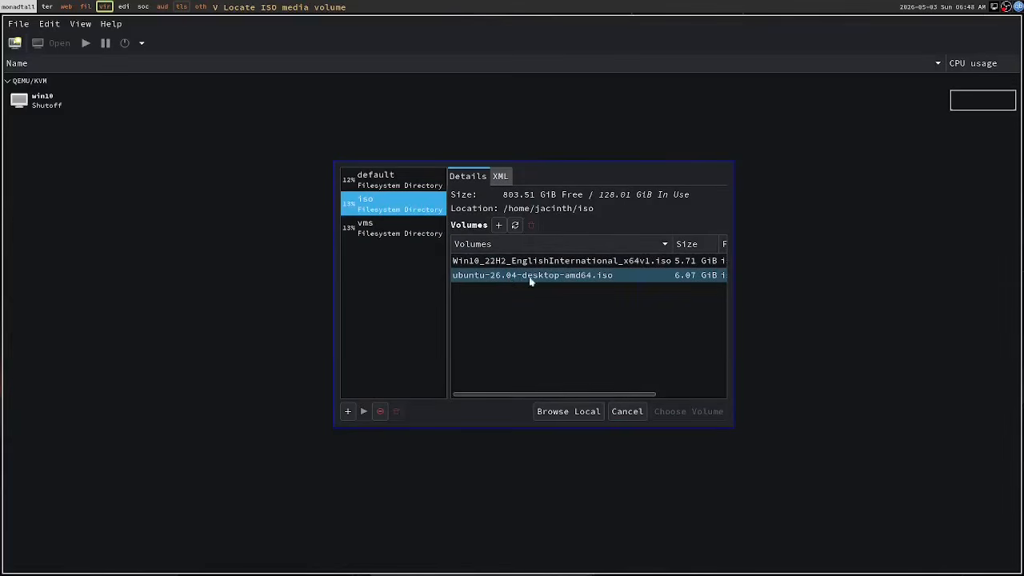
pyautogui.click(596, 281)
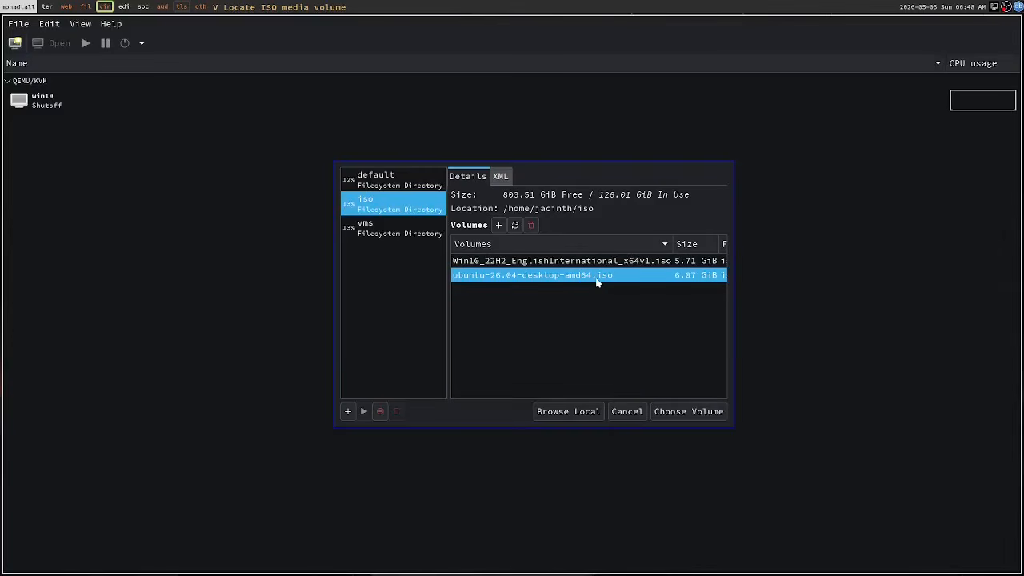
pyautogui.click(718, 413)
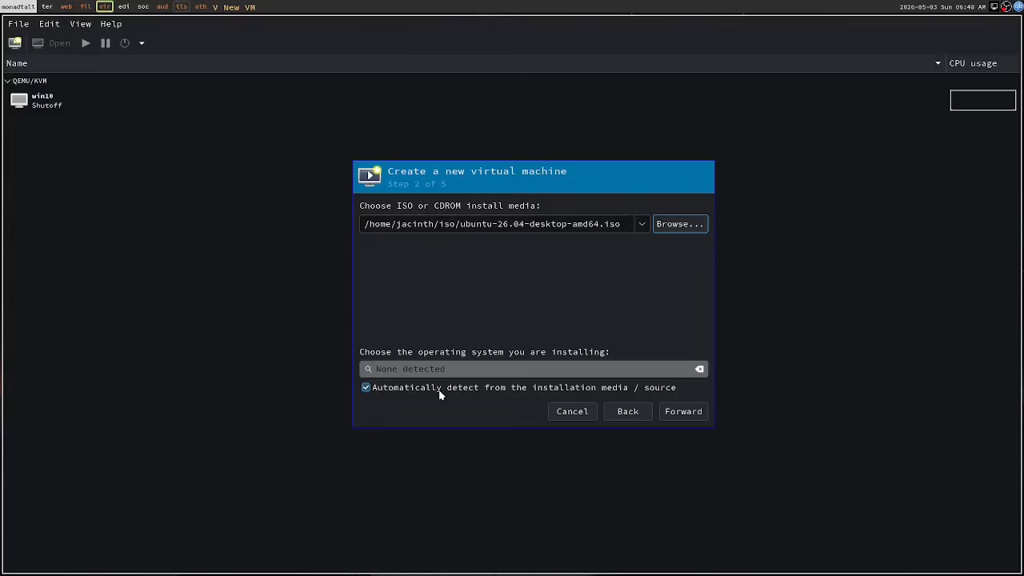
# Turn off automatic operating system detection and set the guest operating system to Generic Linux 2024
pyautogui.click(439, 394)
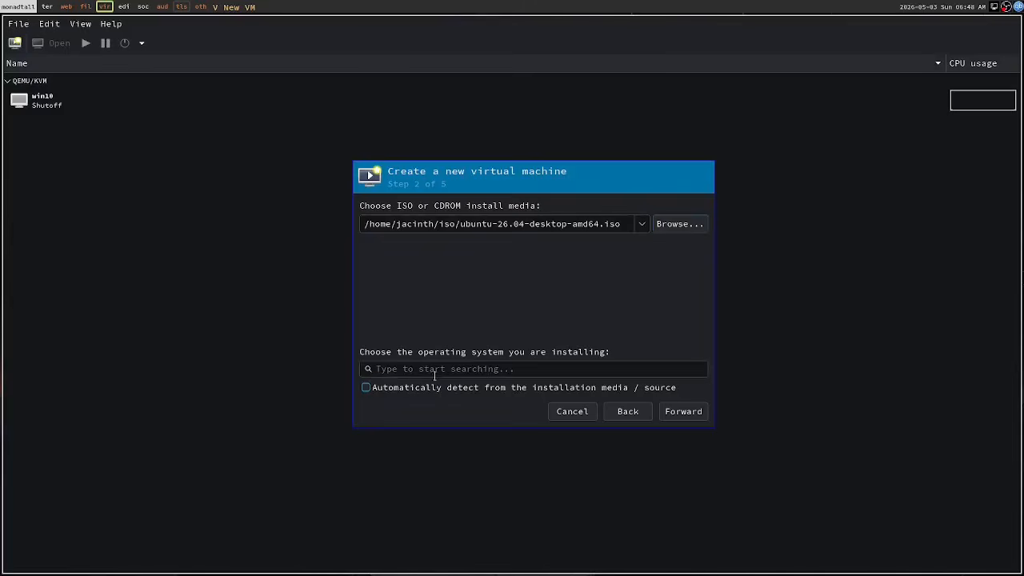
pyautogui.write('ubun')
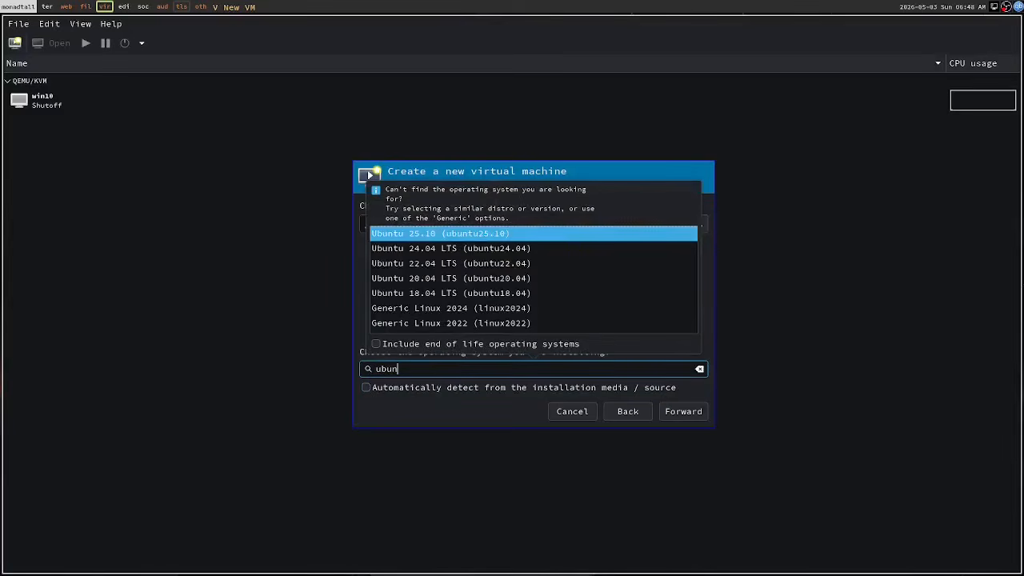
pyautogui.write('ut')
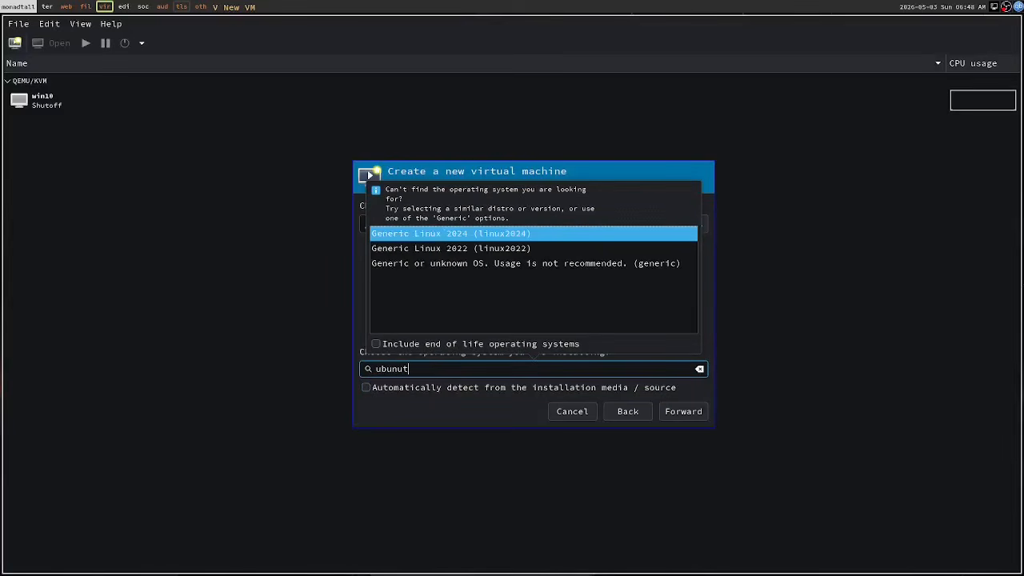
pyautogui.press('Return')
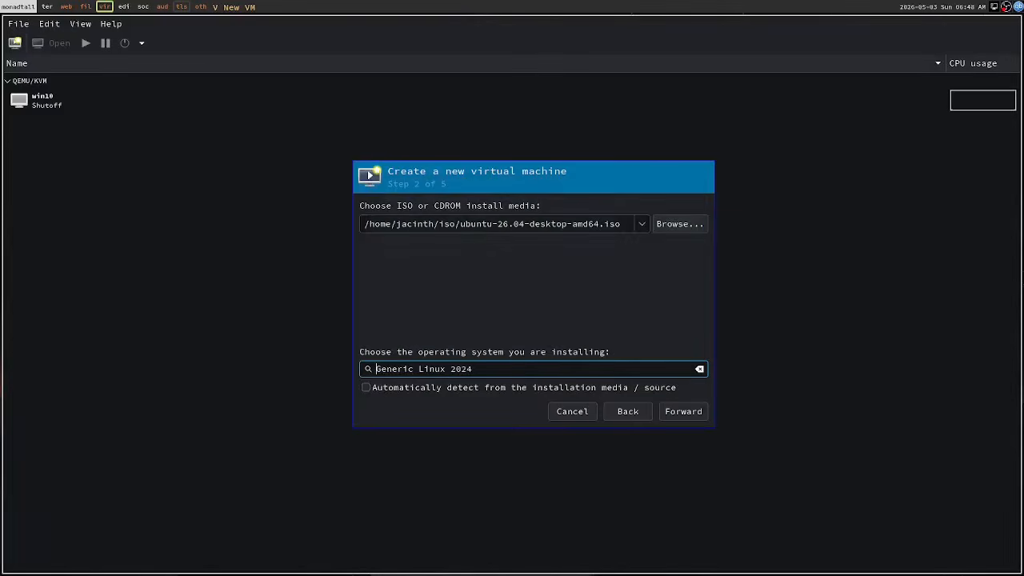
pyautogui.click(681, 412)
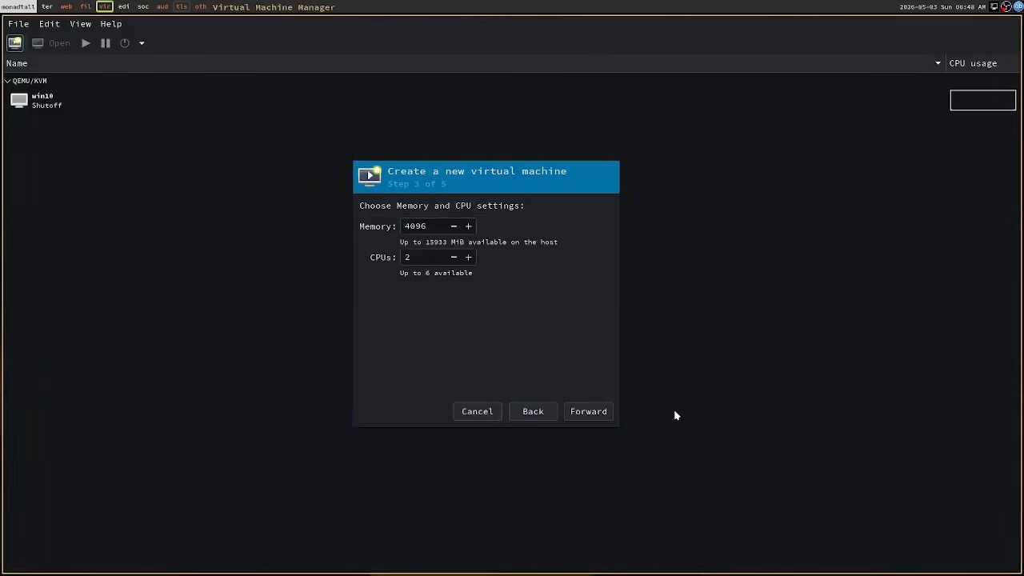
# Allocate 6000 MiB of memory and 3 CPUs to the virtual machine
pyautogui.doubleClick(423, 230)
pyautogui.write('6000')
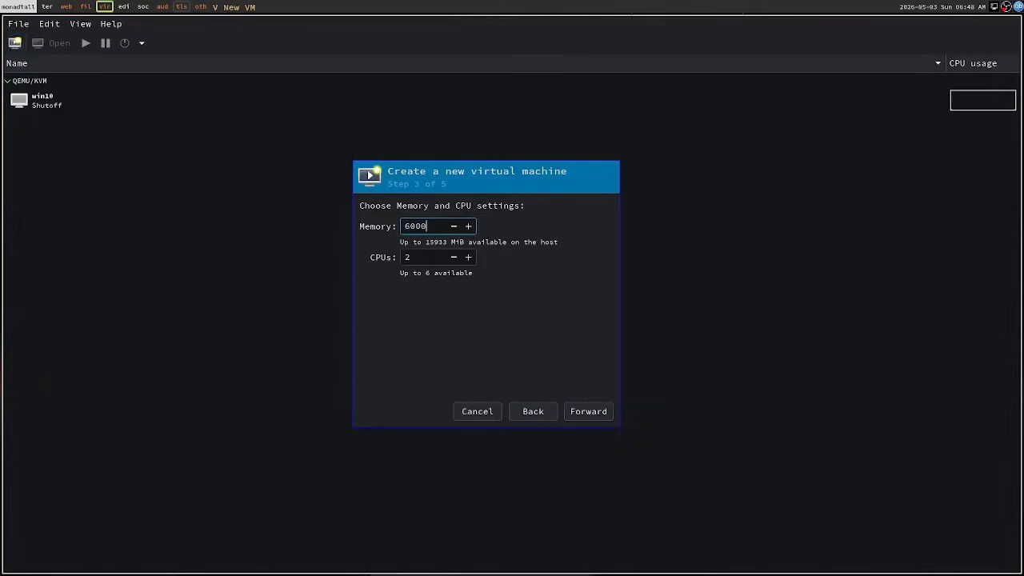
pyautogui.click(469, 258)
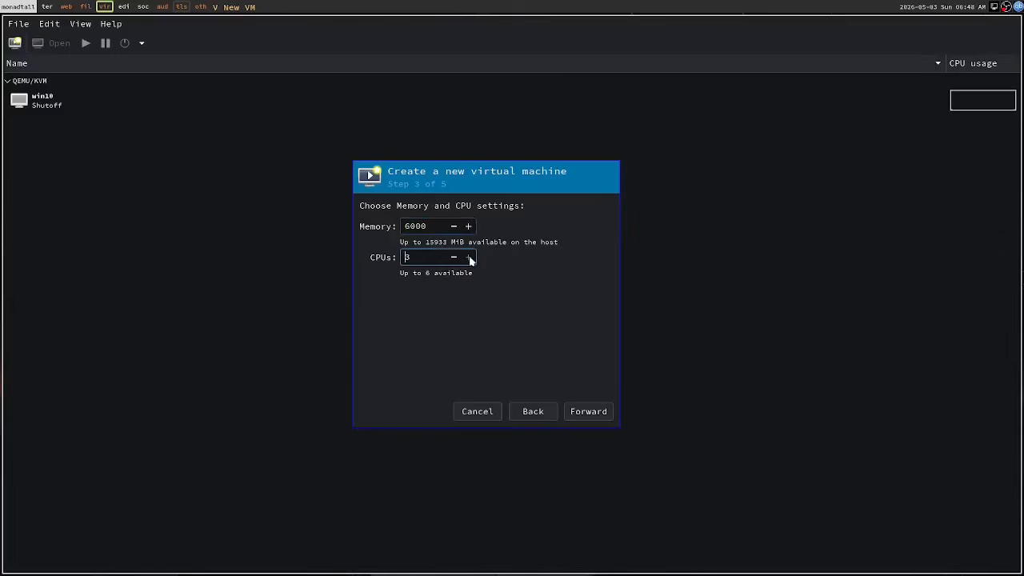
pyautogui.click(593, 413)
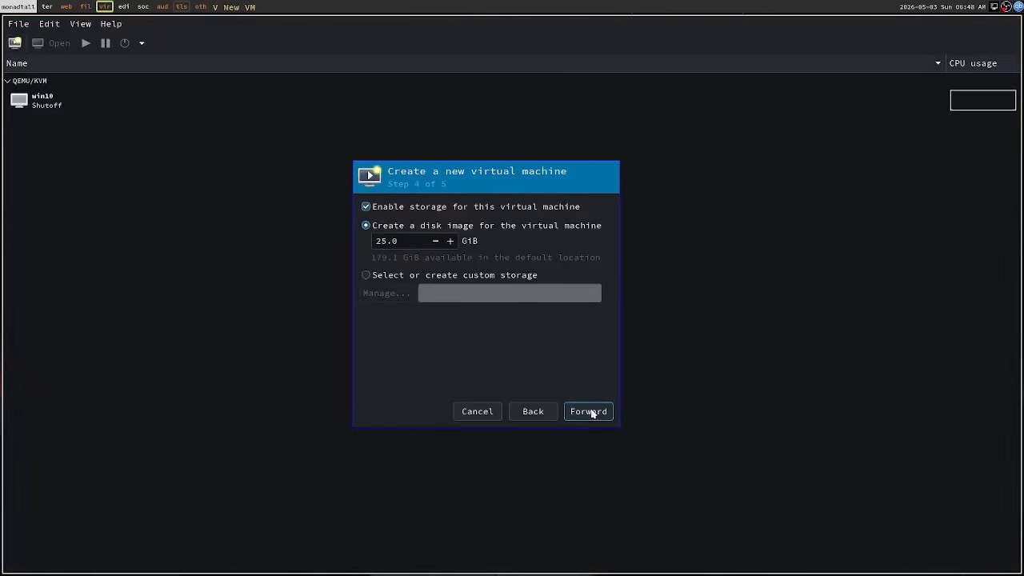
# Choose custom storage and start a new qcow2 volume named ubuntu-26-04 in the vms pool
pyautogui.click(378, 276)
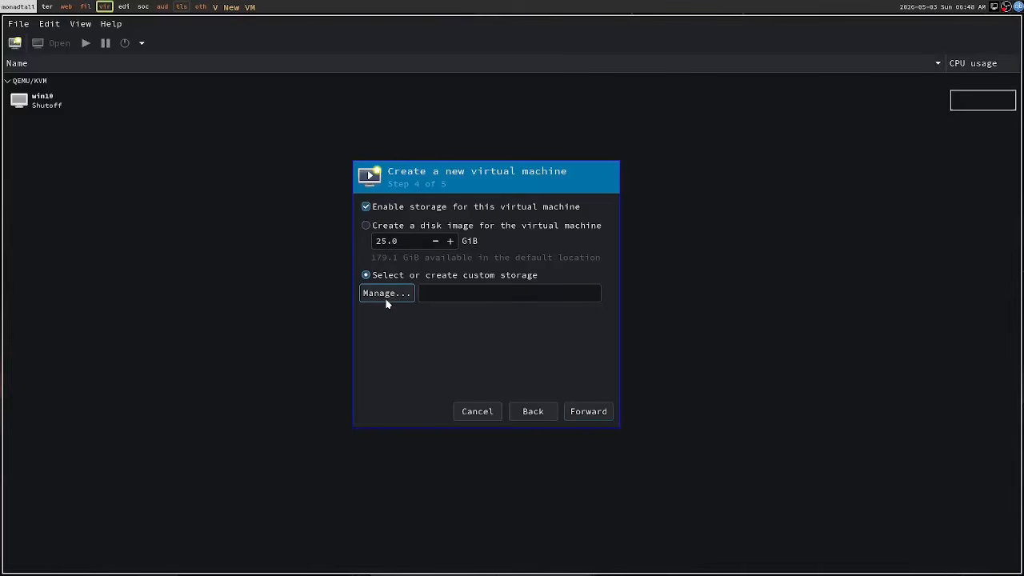
pyautogui.click(387, 293)
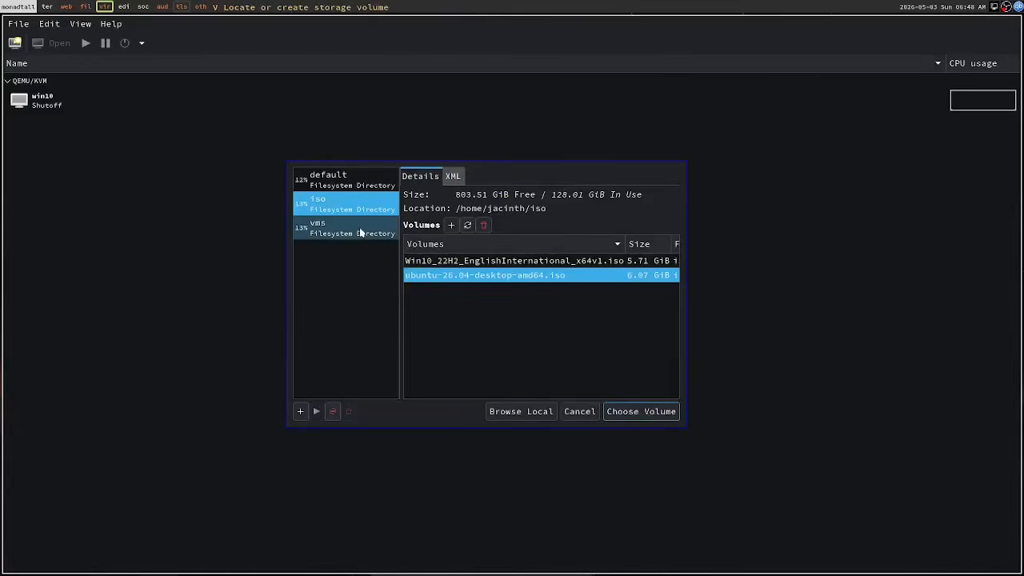
pyautogui.click(359, 228)
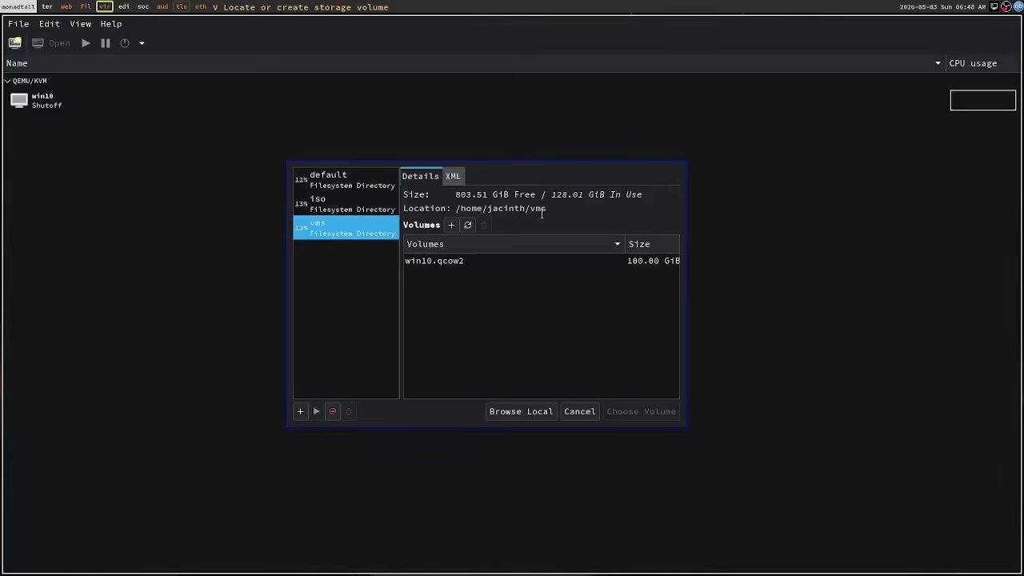
pyautogui.click(450, 226)
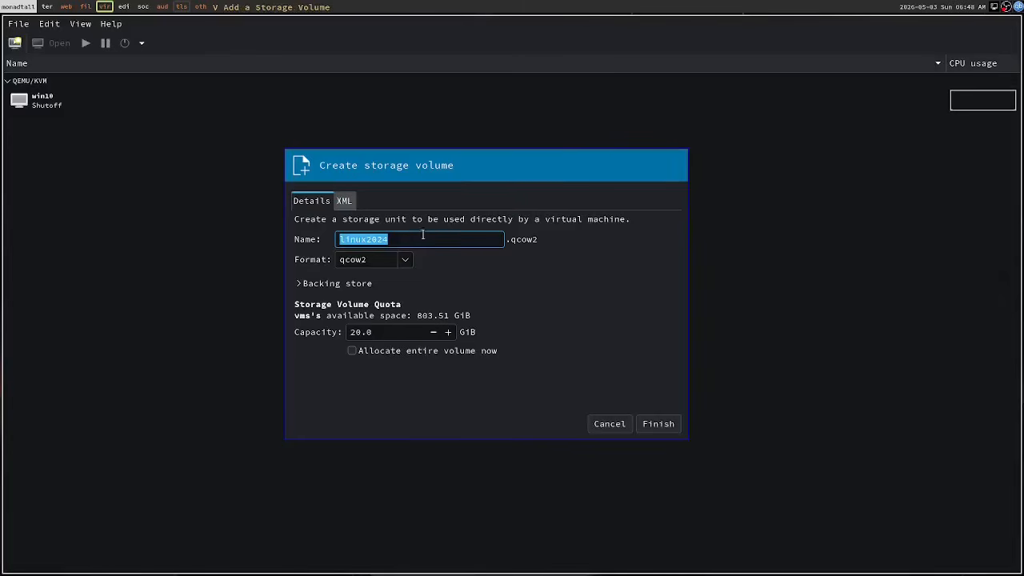
pyautogui.write('ub')
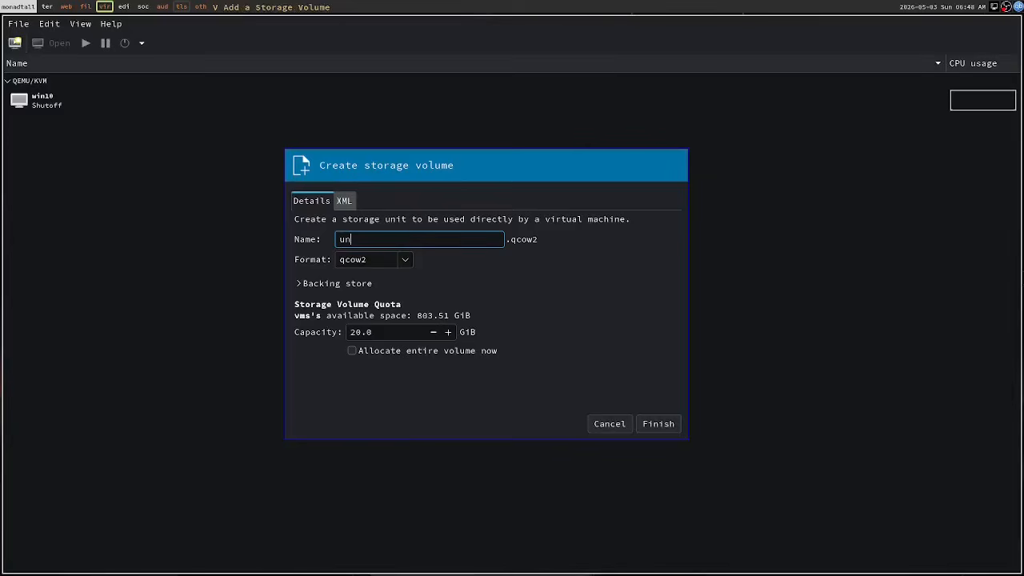
pyautogui.press('BackSpace')
pyautogui.write('but')
pyautogui.press('BackSpace')
pyautogui.write('ntu-26-04')
# Create the new volume with a capacity of 50 GiB and assign it as the virtual machine's disk
pyautogui.click(355, 334)
pyautogui.press('BackSpace')
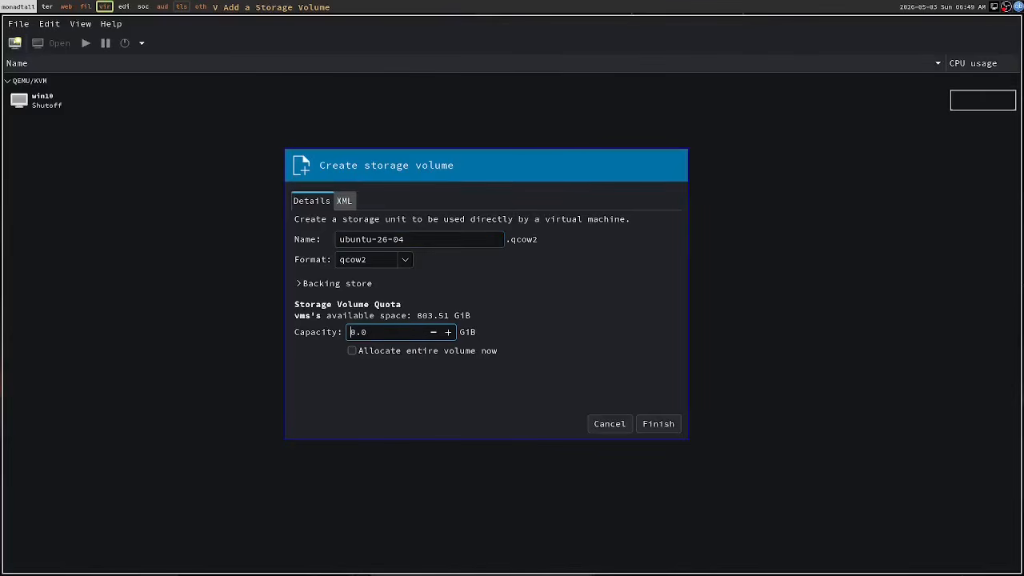
pyautogui.write('5')
pyautogui.click(659, 427)
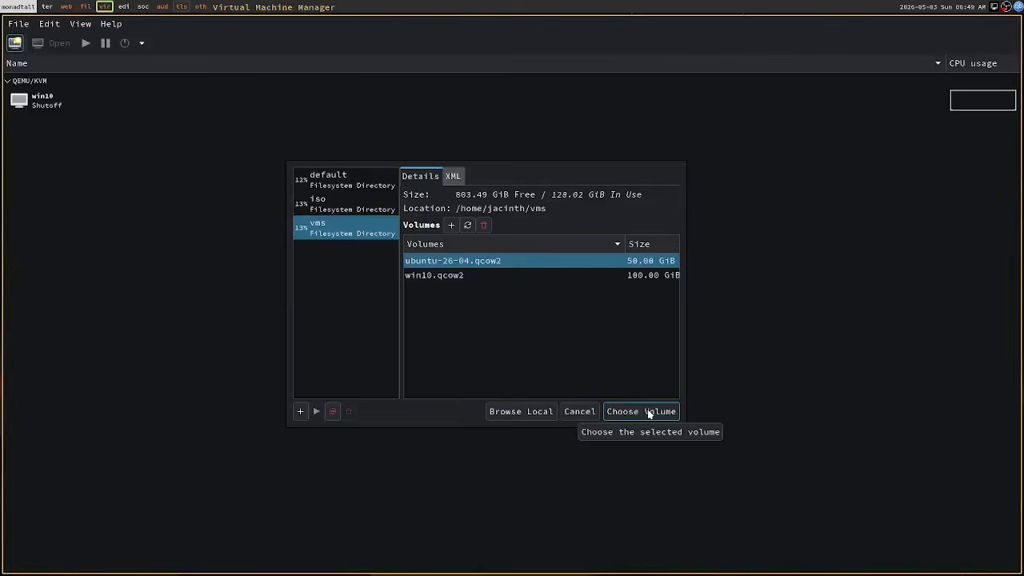
pyautogui.click(647, 411)
pyautogui.click(599, 414)
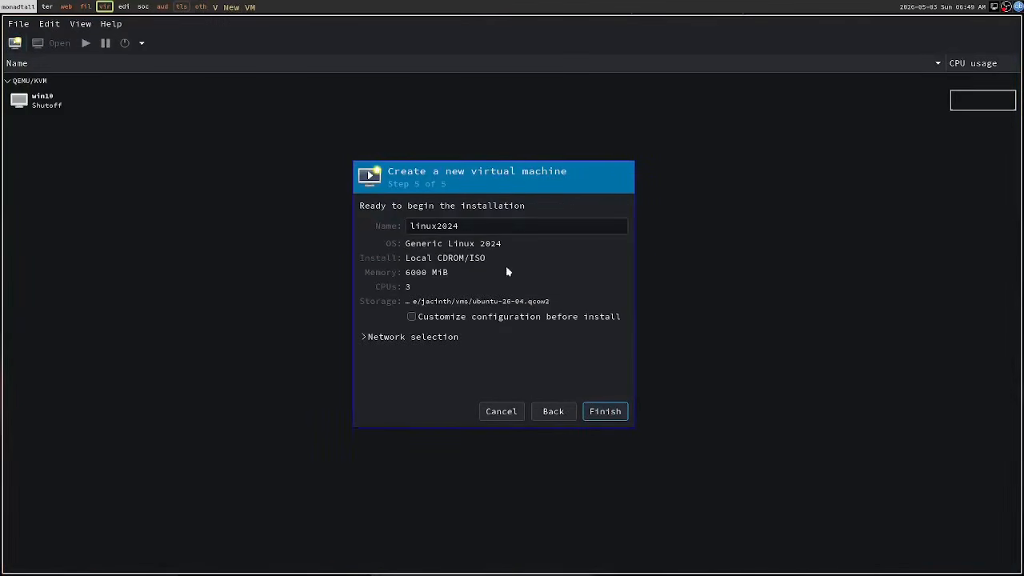
# Name the virtual machine ubuntu-26-04 and finish creating it, agreeing to start the default virtual network
pyautogui.doubleClick(477, 220)
pyautogui.write('u')
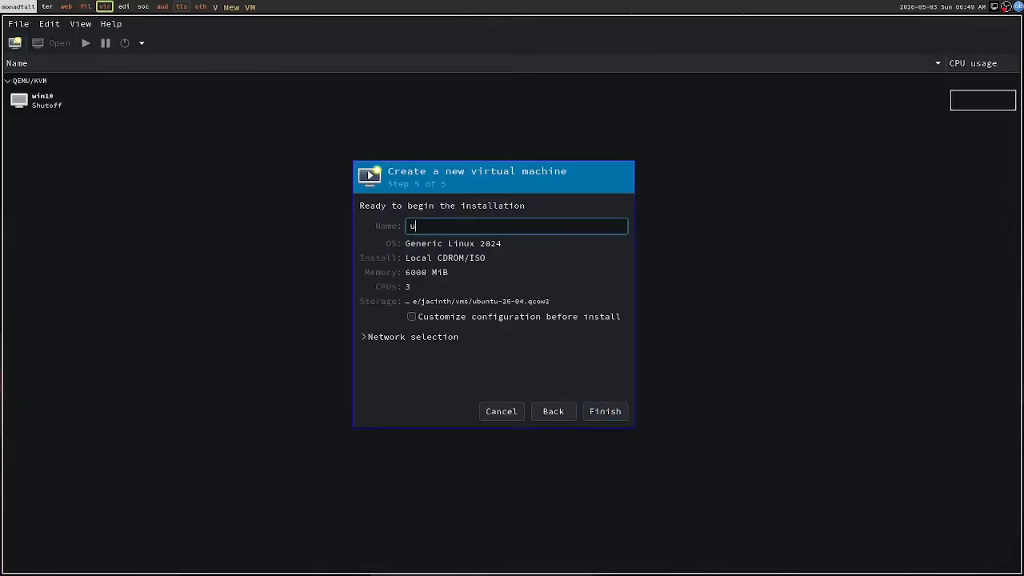
pyautogui.write('buntu-26-04')
pyautogui.click(411, 319)
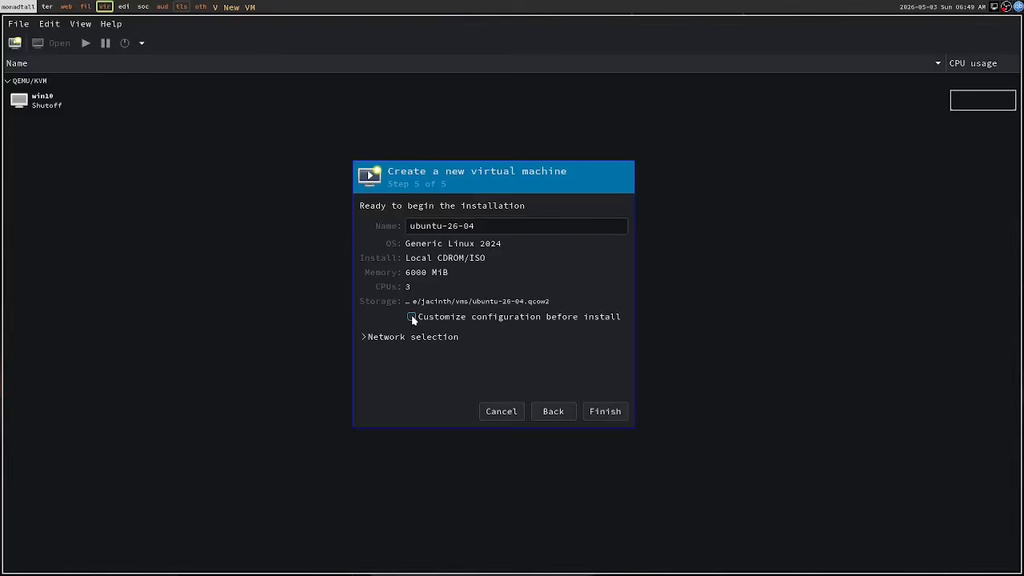
pyautogui.click(411, 316)
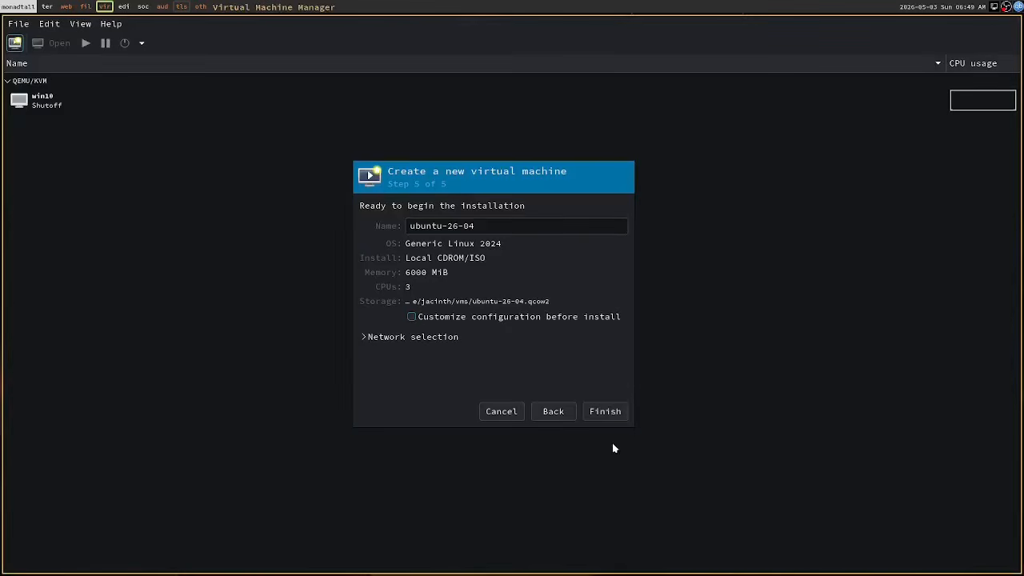
pyautogui.click(600, 416)
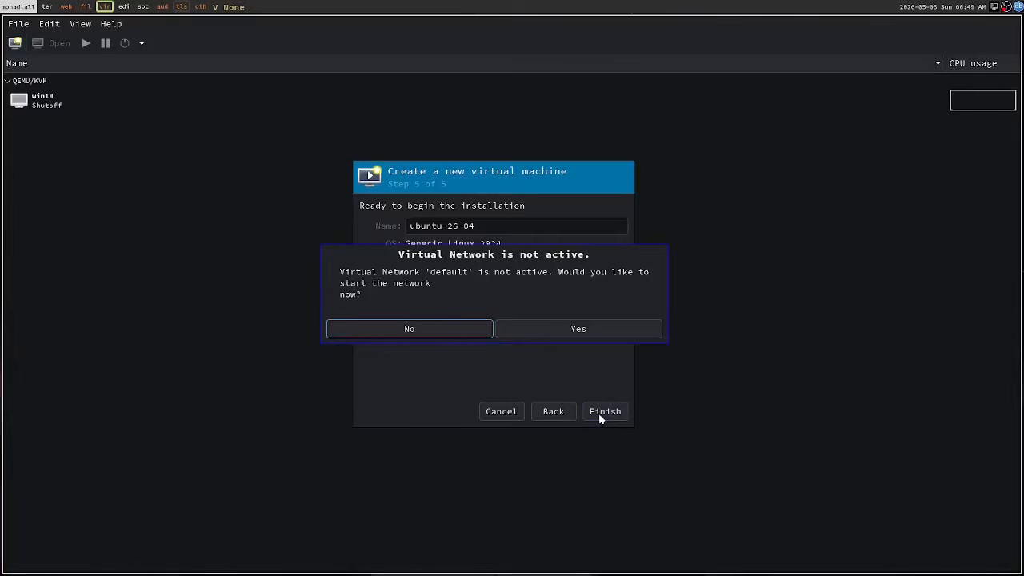
pyautogui.click(546, 334)
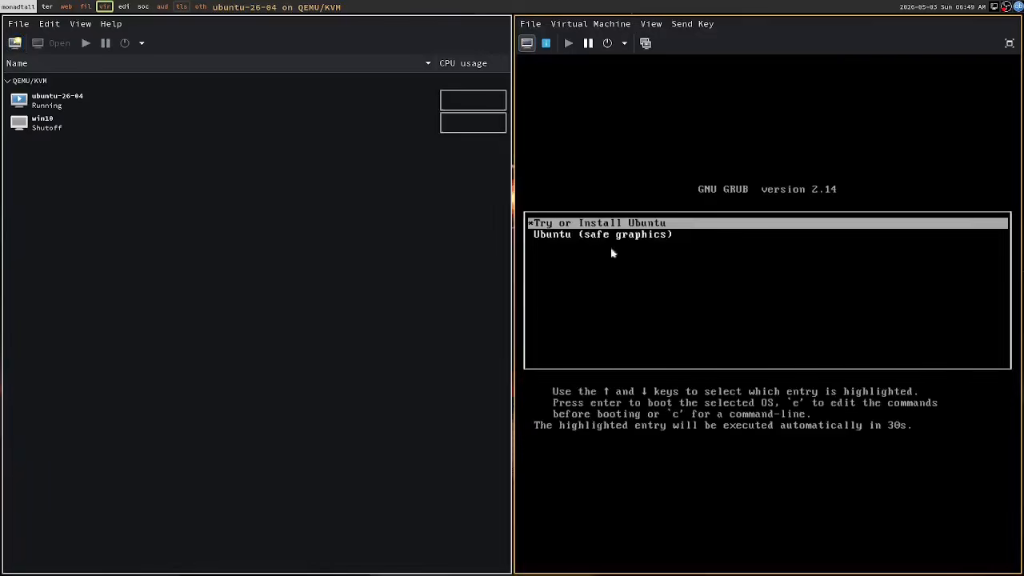
# Show the virtual machine console in full screen and boot the Try or Install Ubuntu entry
pyautogui.click(1009, 43)
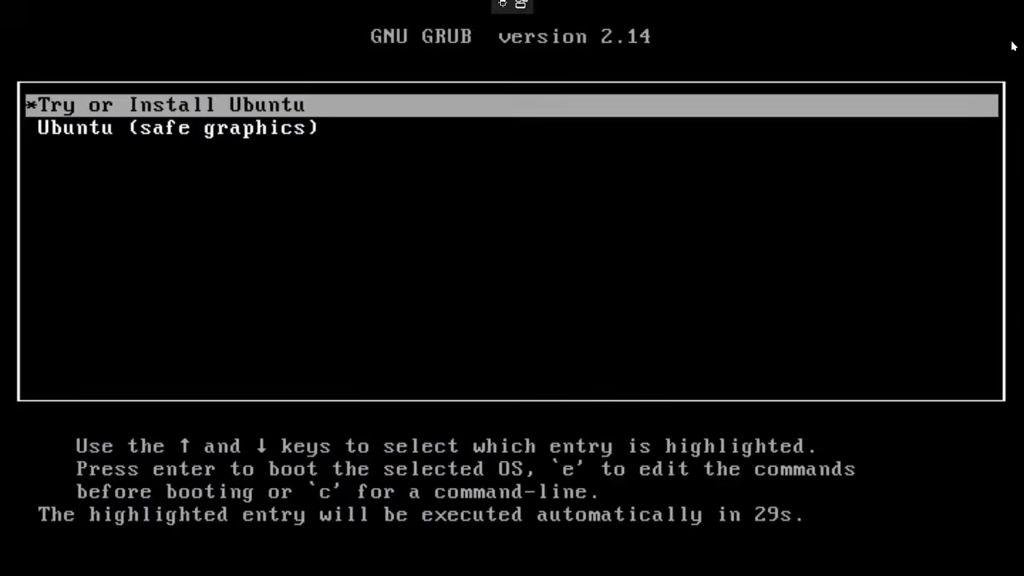
pyautogui.press('Down')
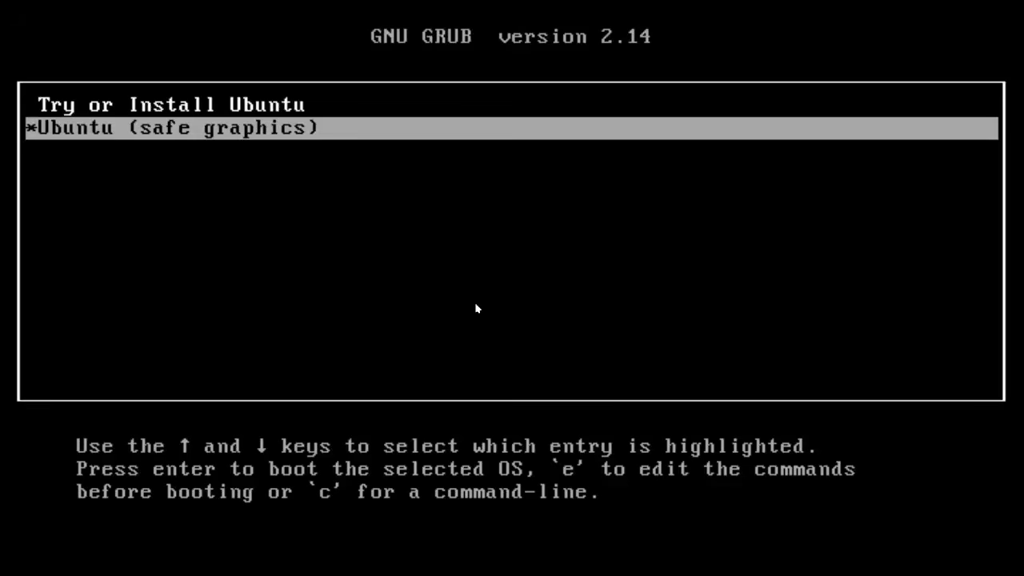
pyautogui.press('Up')
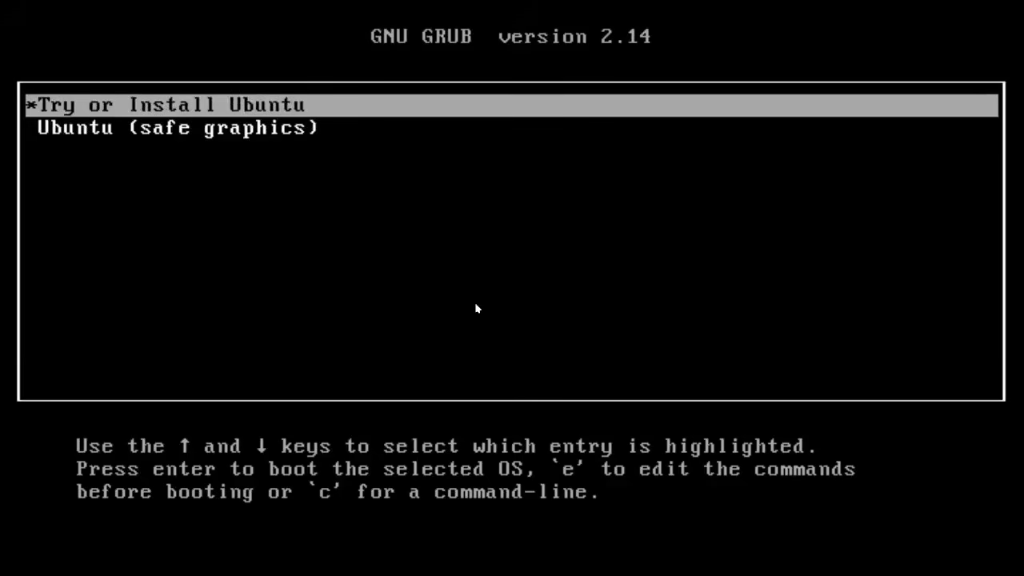
pyautogui.press('Return')
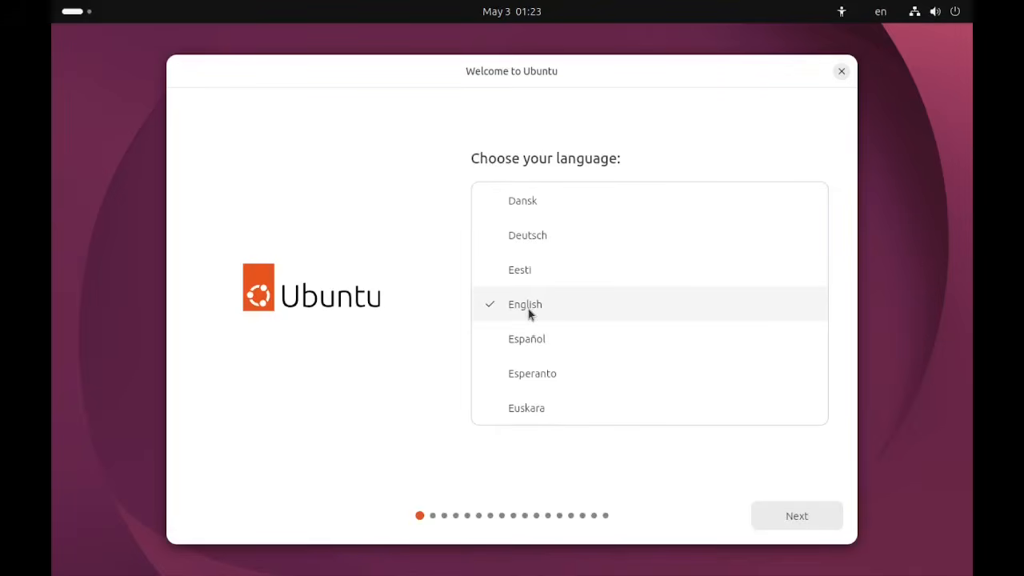
# Accept English as the Ubuntu installer language
pyautogui.click(794, 521)
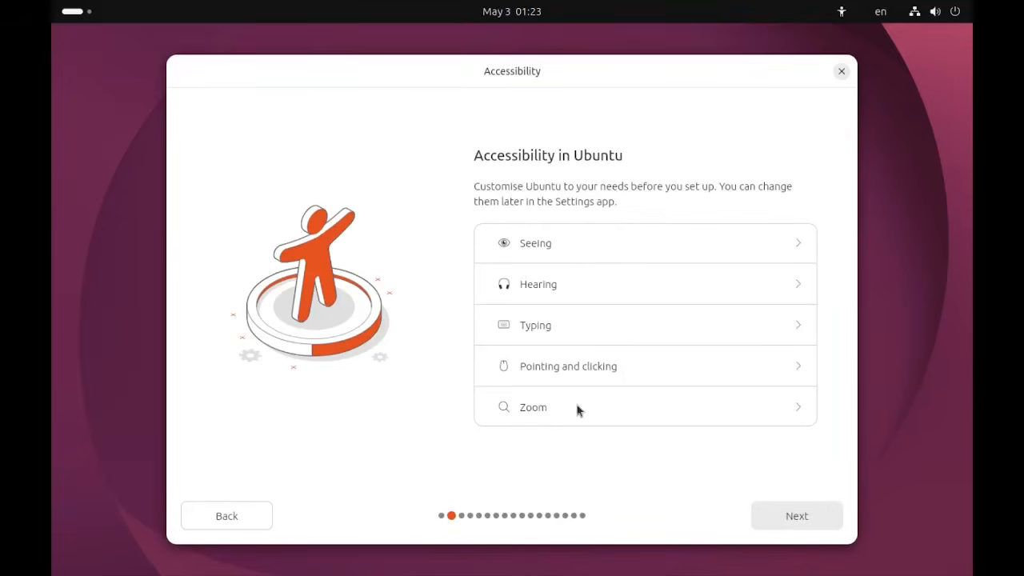
# Leave the accessibility options at their defaults and accept the English (US) keyboard layout and variant
pyautogui.click(789, 518)
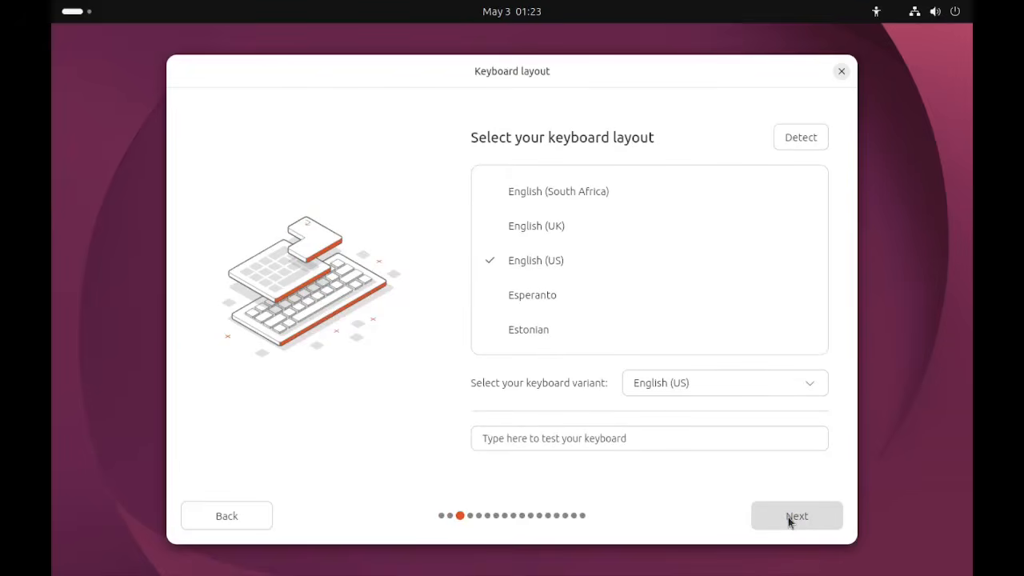
pyautogui.click(558, 438)
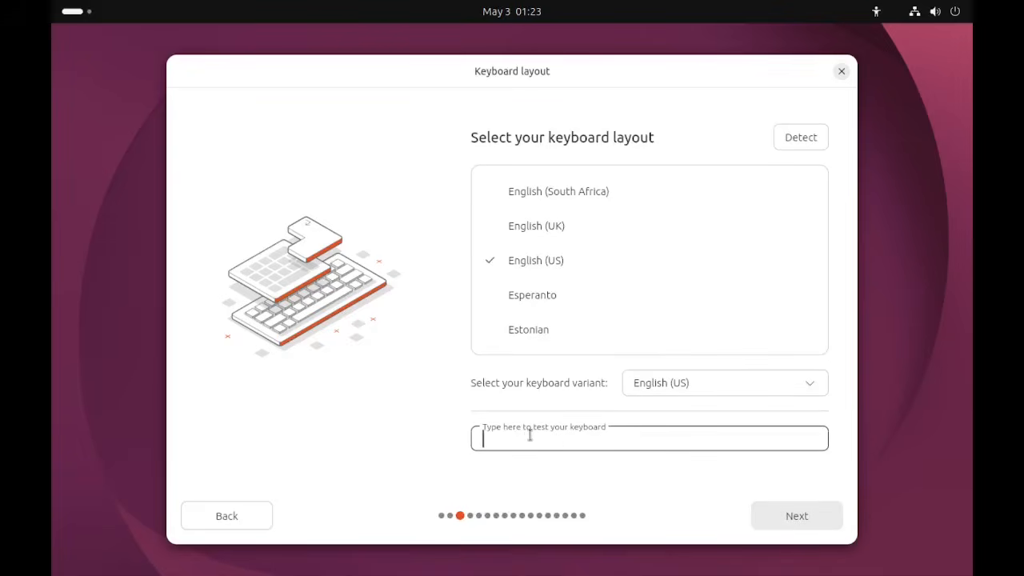
pyautogui.click(780, 514)
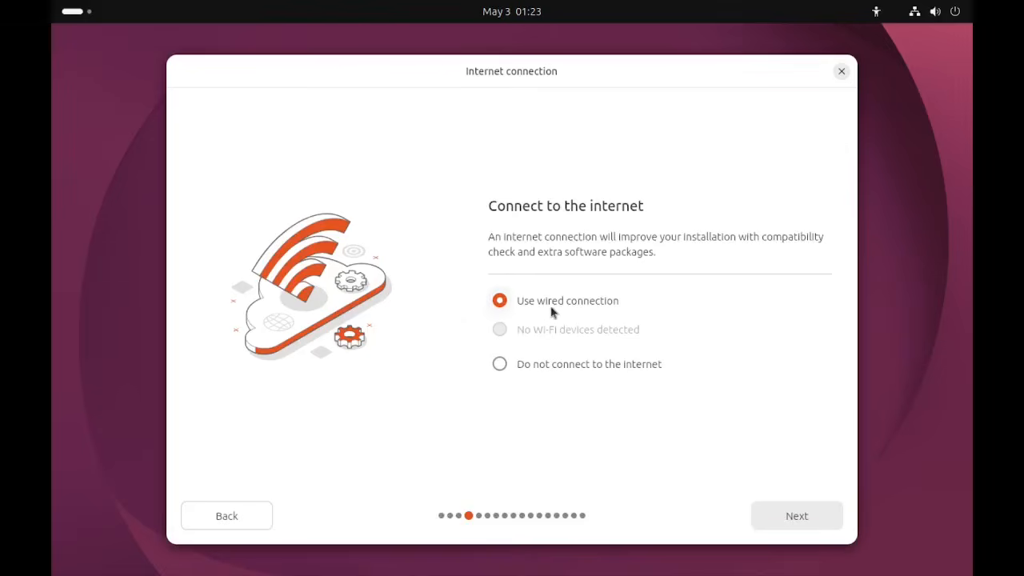
# Use the wired internet connection and choose Install Ubuntu with the interactive installation type
pyautogui.click(798, 518)
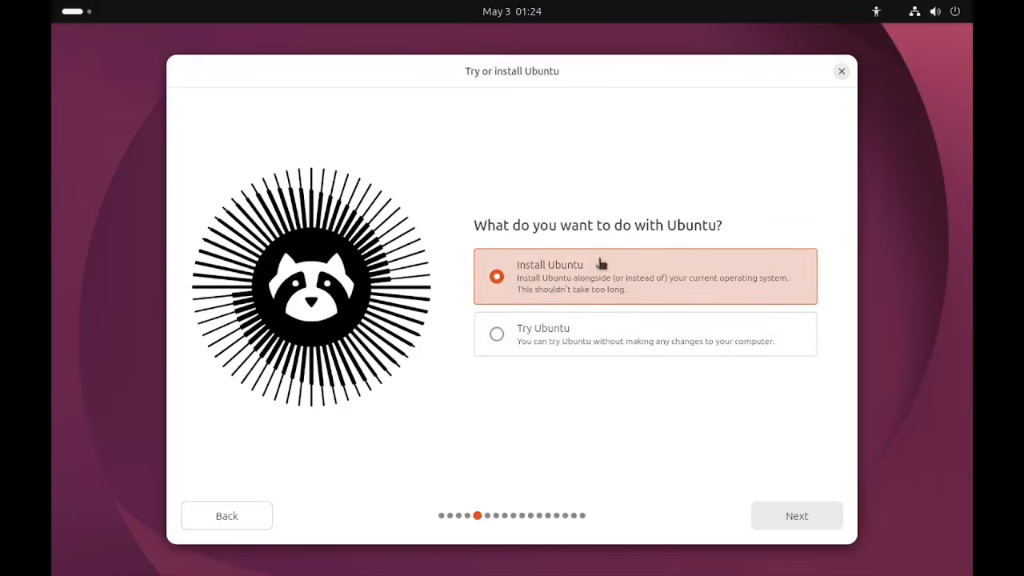
pyautogui.click(799, 520)
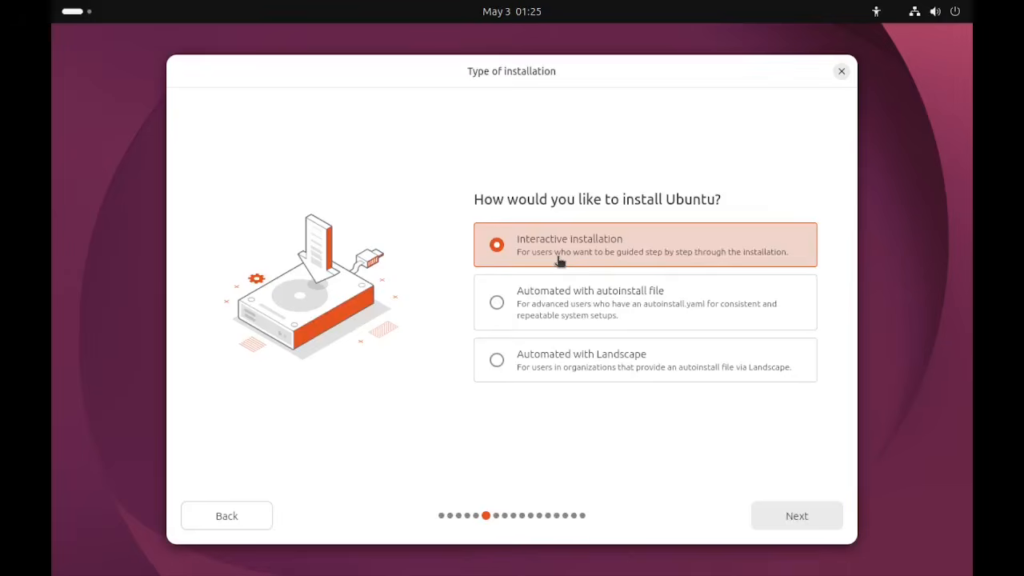
pyautogui.click(776, 518)
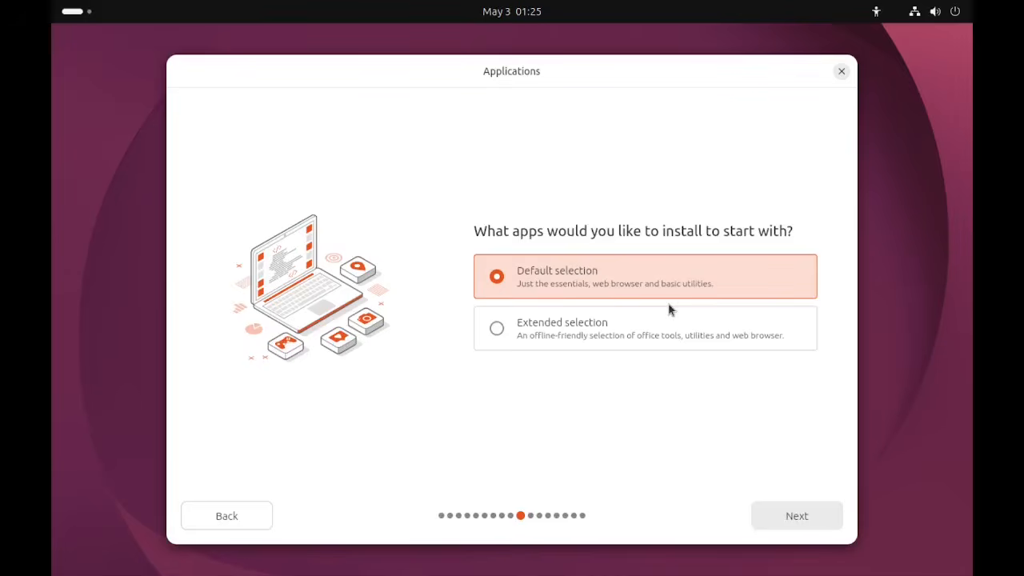
# Choose the extended app selection and enable both third-party graphics and Wi-Fi software and support for additional media formats
pyautogui.click(497, 329)
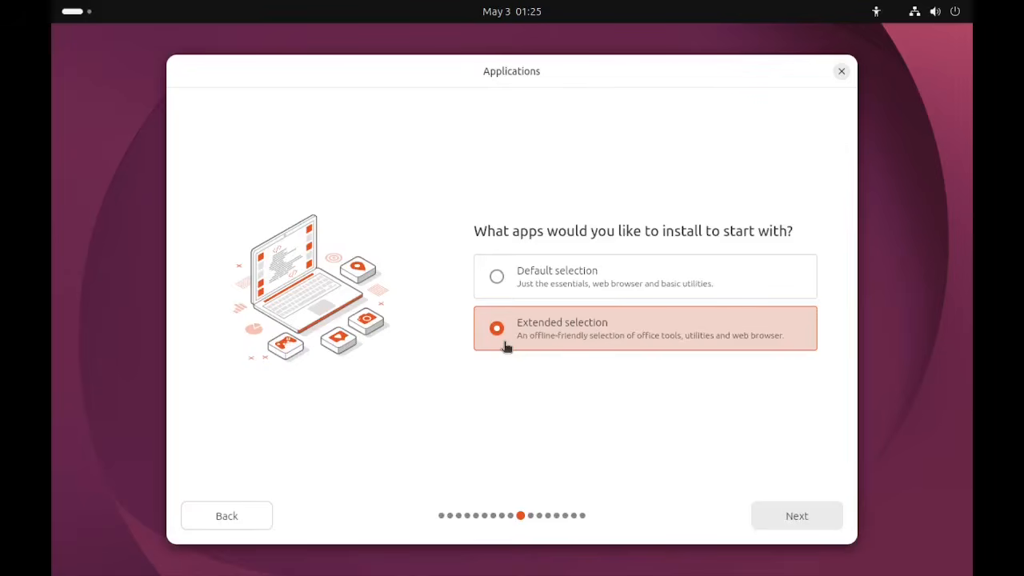
pyautogui.click(801, 516)
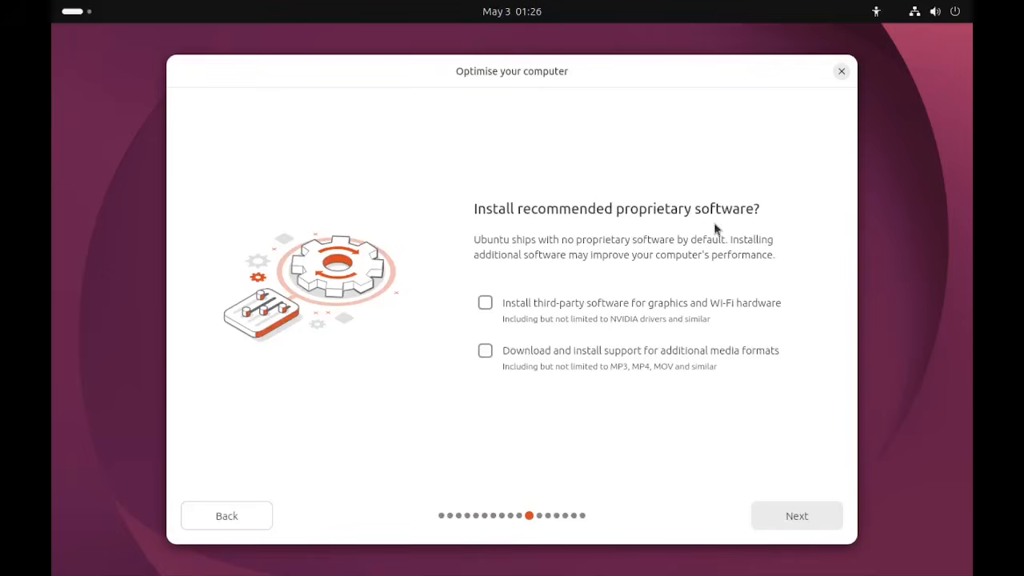
pyautogui.click(489, 305)
pyautogui.click(486, 352)
pyautogui.click(813, 519)
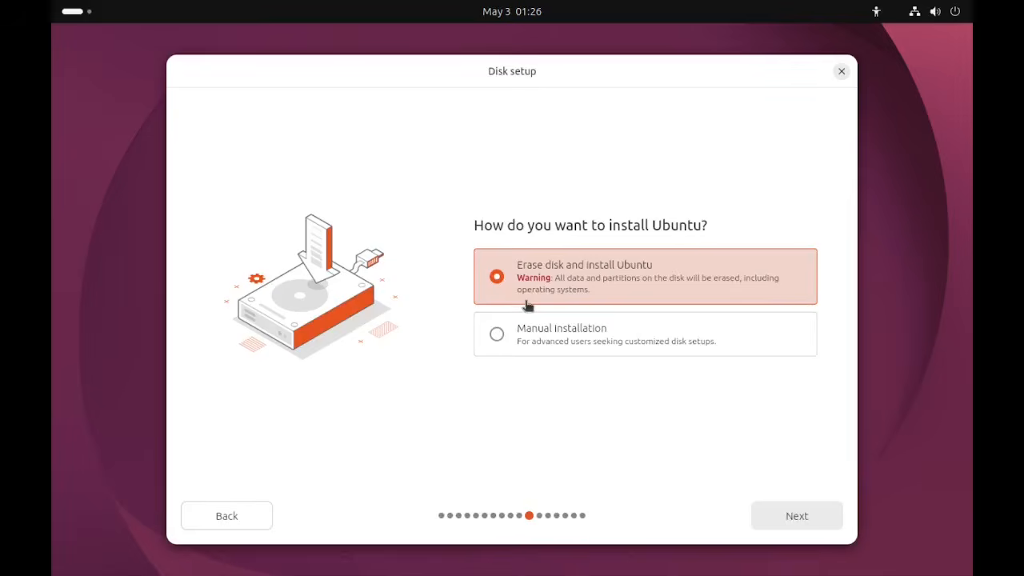
# Choose to erase the disk and install Ubuntu with no encryption
pyautogui.click(787, 516)
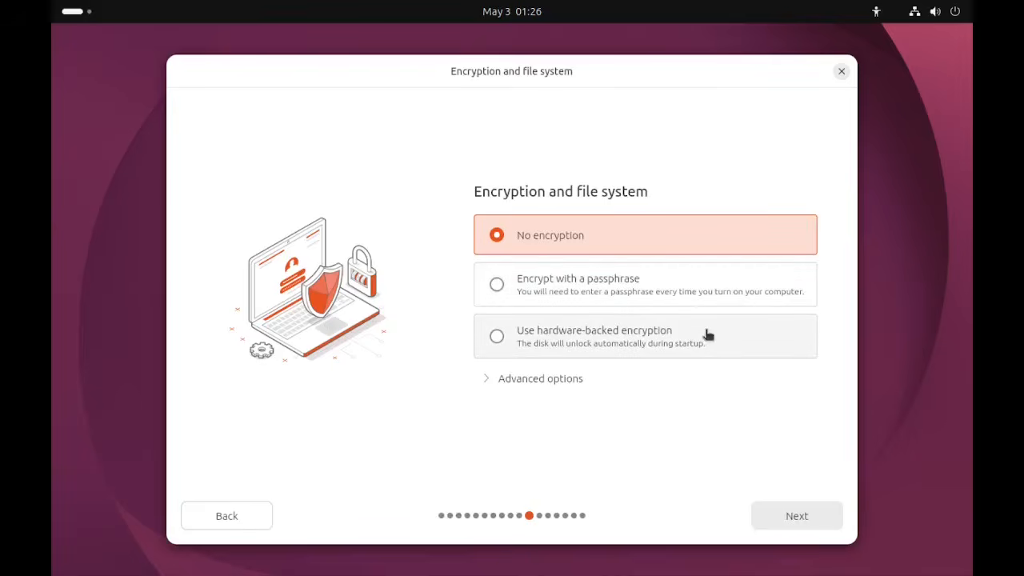
pyautogui.click(528, 347)
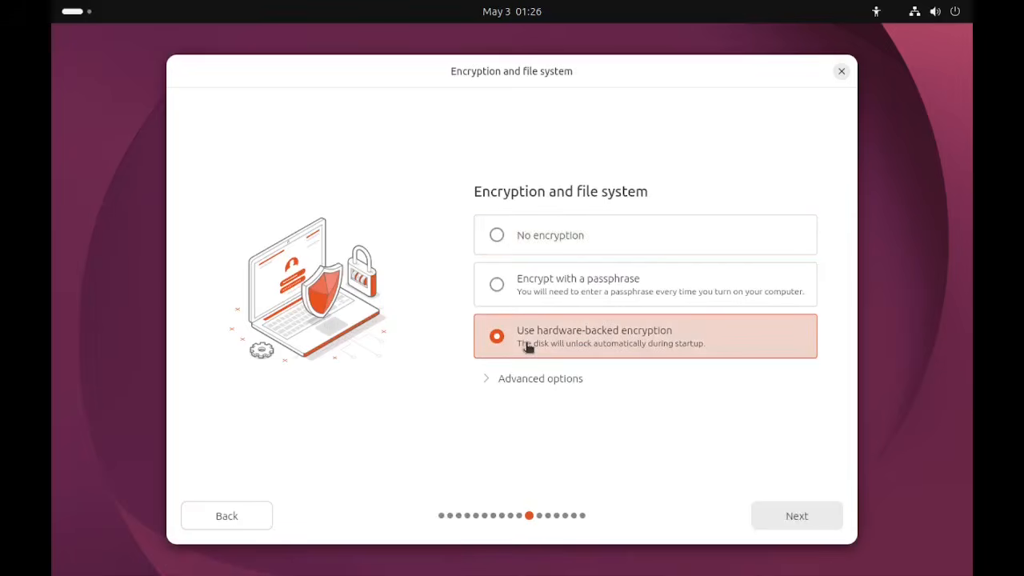
pyautogui.click(550, 244)
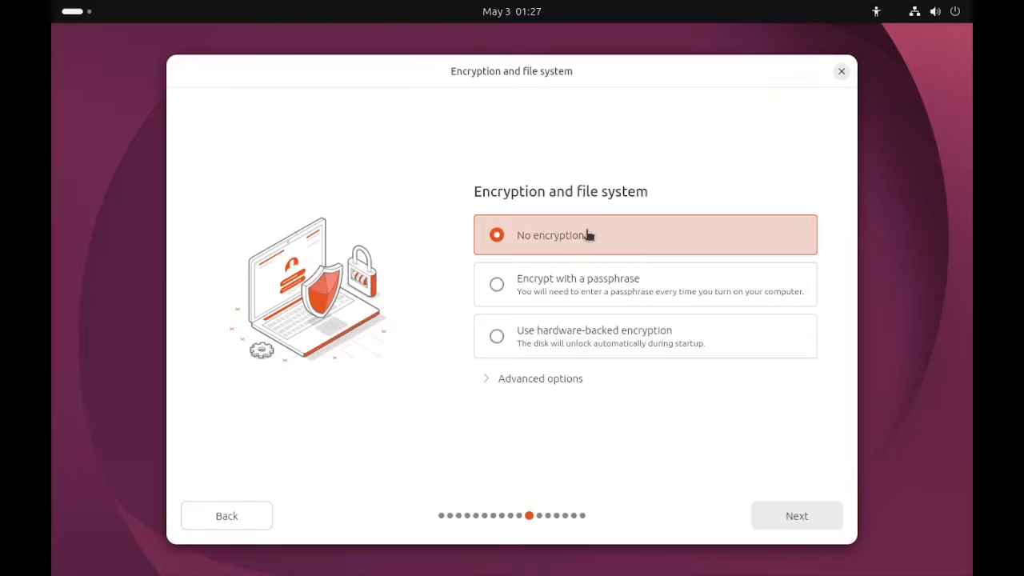
pyautogui.click(789, 525)
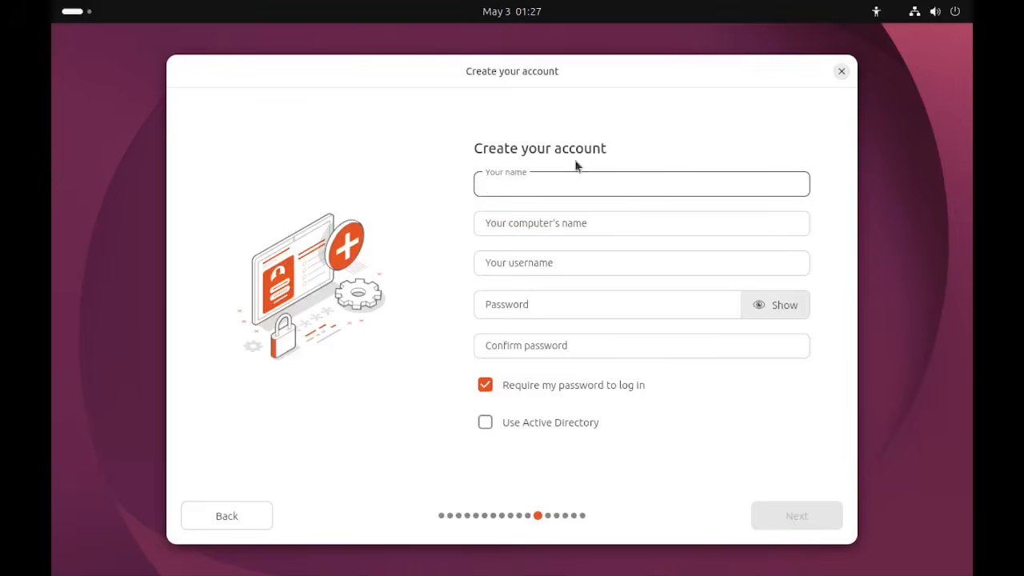
# Enter the account holder's name and set the computer's name to ubuntu-26-04-virt
pyautogui.write('jacinth')
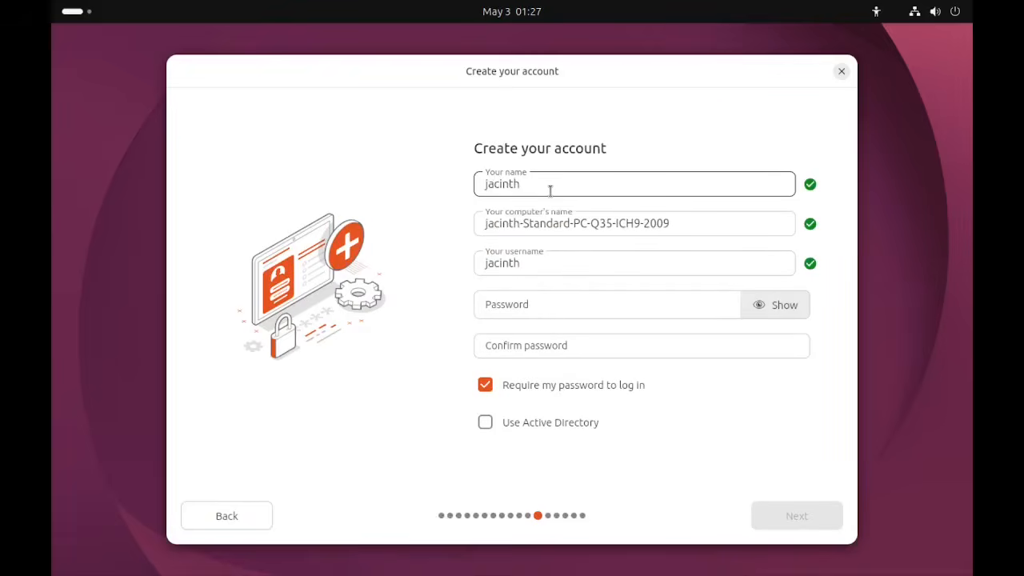
pyautogui.tripleClick(551, 223)
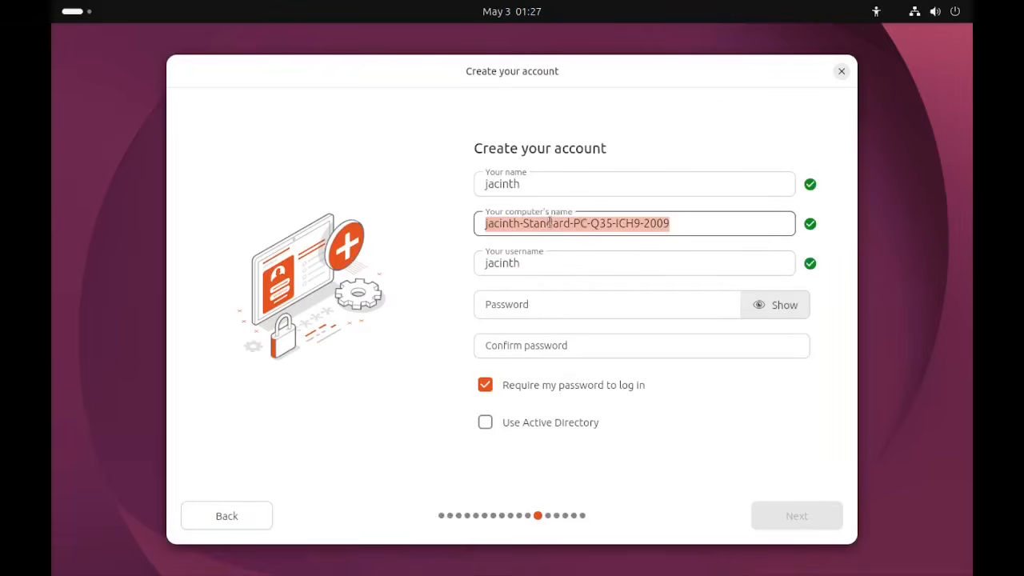
pyautogui.write('ubuntu-')
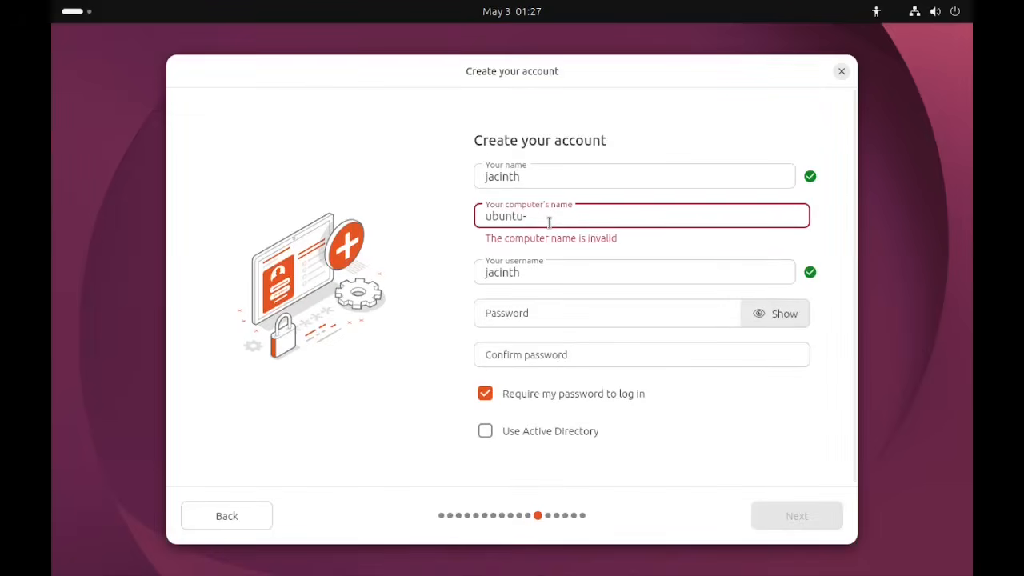
pyautogui.write('26-04-virt')
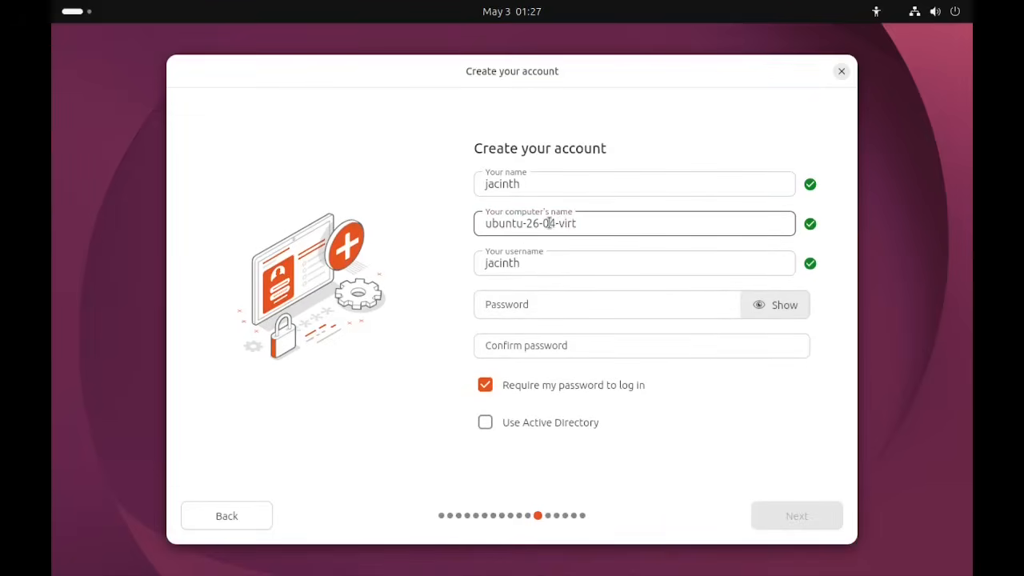
pyautogui.press('Tab')
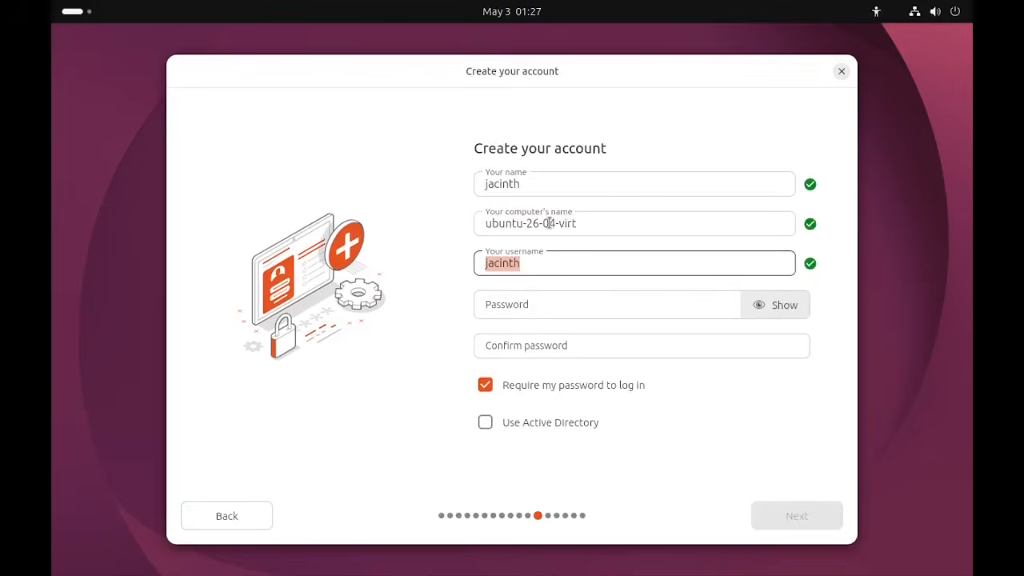
# Enter and confirm the account password, keep it required for login, and submit the account details
pyautogui.click(552, 300)
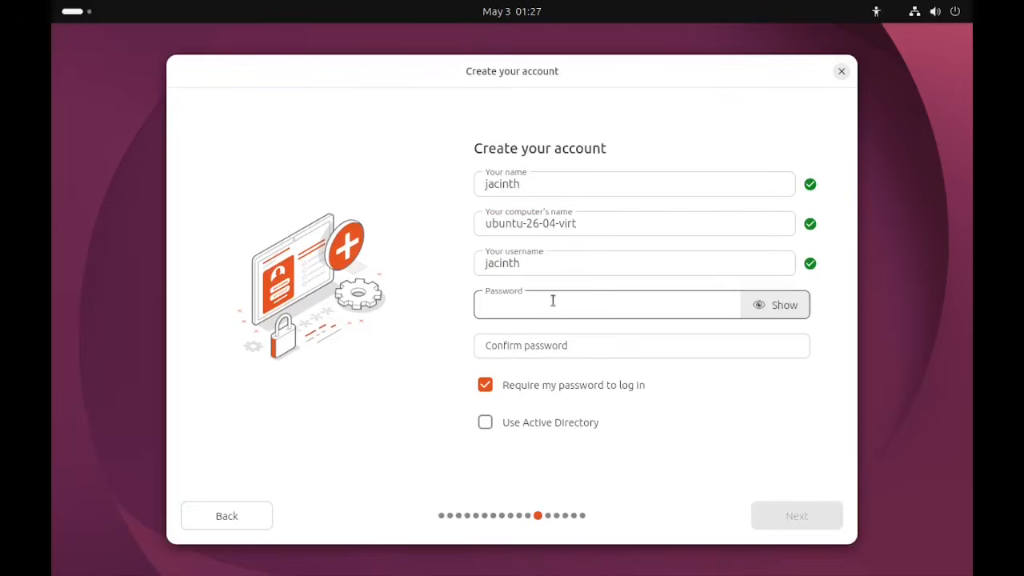
pyautogui.write('••')
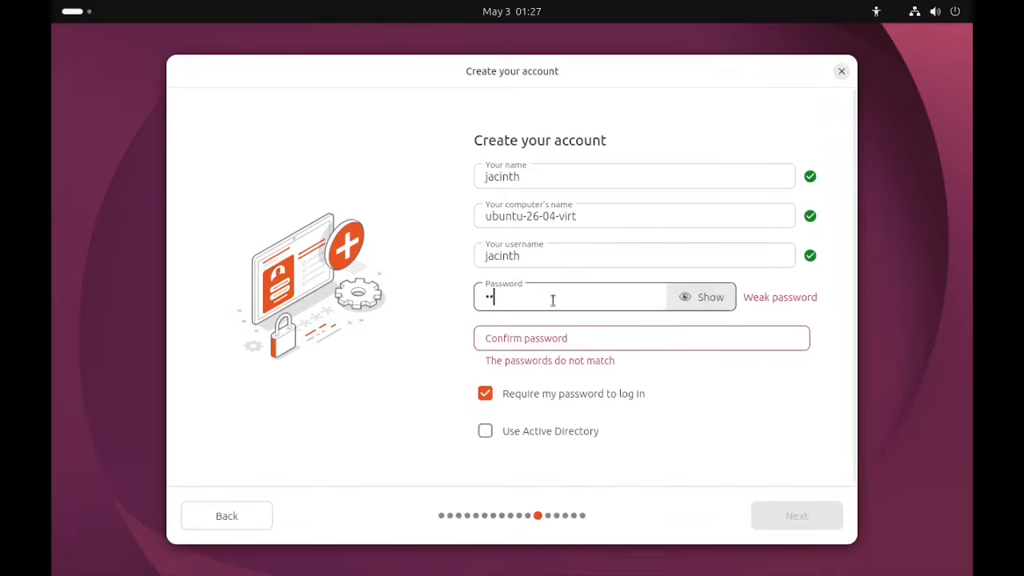
pyautogui.click(542, 324)
pyautogui.write('••')
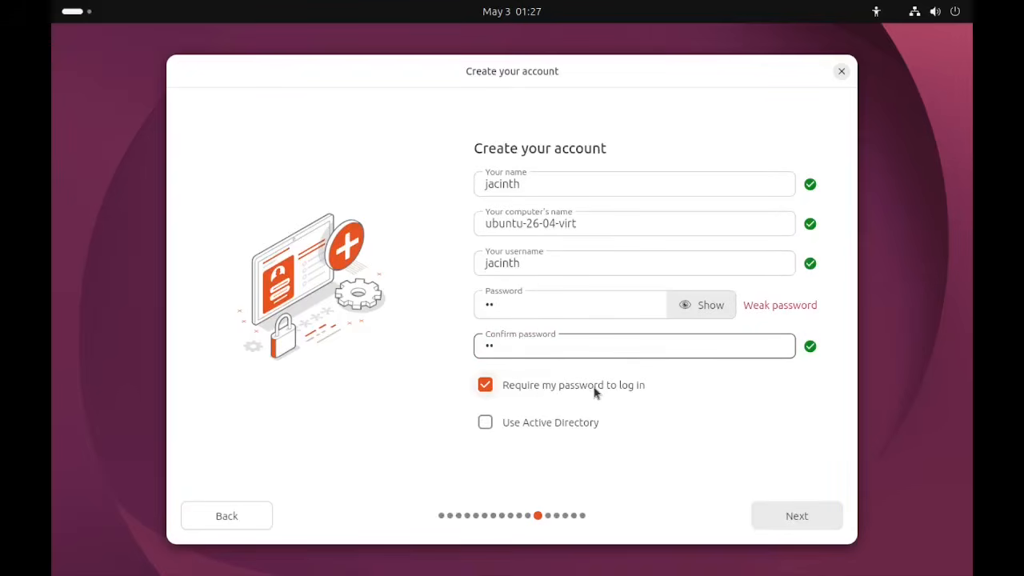
pyautogui.click(796, 516)
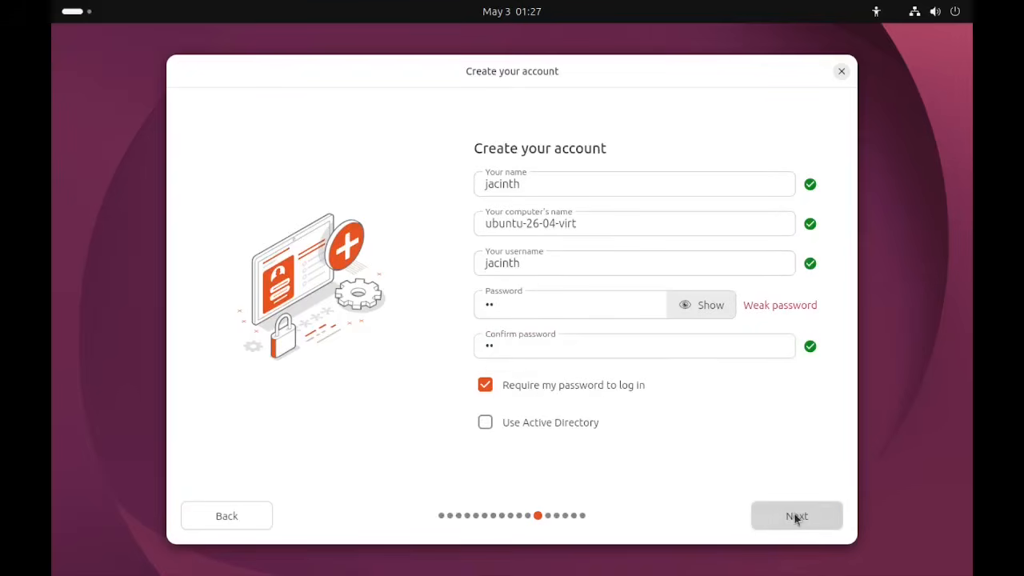
# Set the timezone to Asia/Kolkata with Mumbai as the location on the world map
pyautogui.click(636, 328)
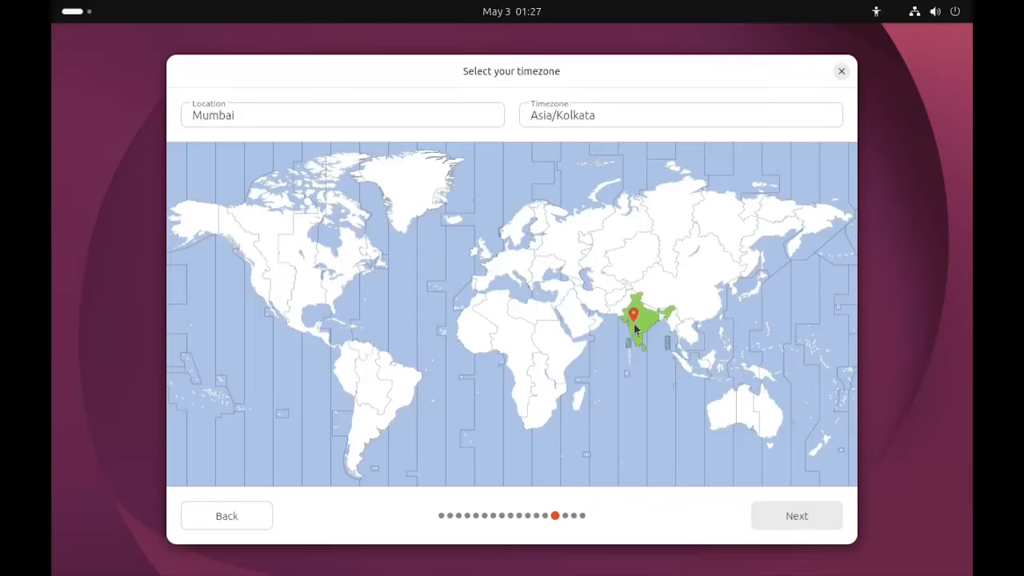
pyautogui.click(642, 328)
pyautogui.click(632, 327)
pyautogui.click(647, 327)
pyautogui.click(658, 323)
pyautogui.click(644, 336)
pyautogui.click(644, 340)
pyautogui.click(635, 325)
pyautogui.click(647, 322)
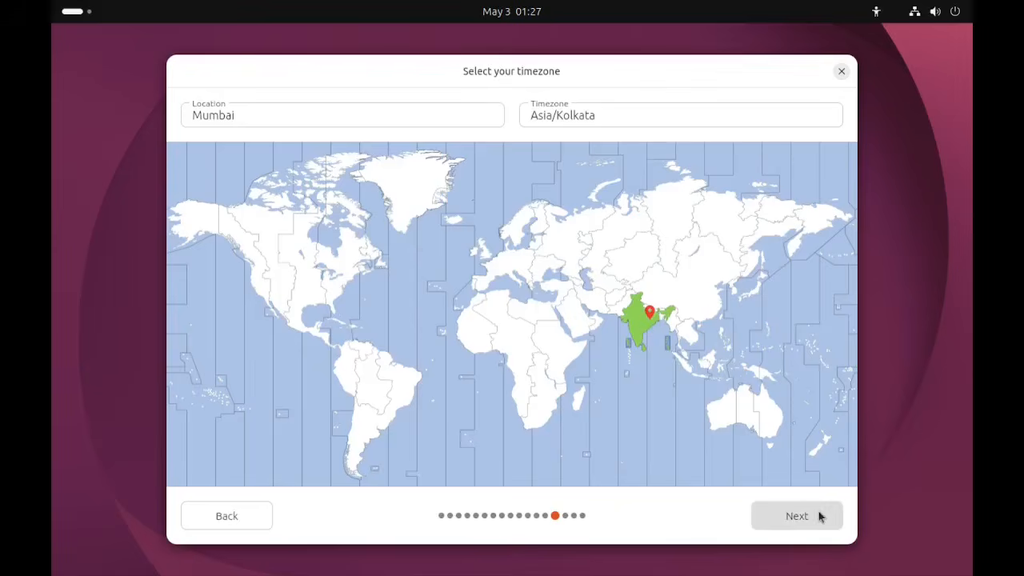
pyautogui.click(810, 520)
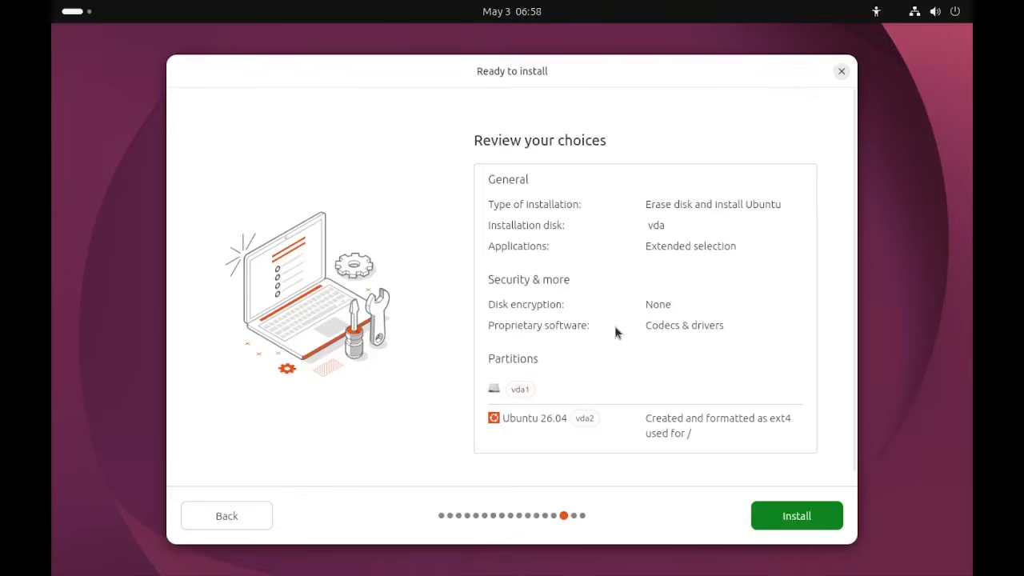
# Review the installation choices, install Ubuntu, and reboot the virtual machine at the prompt to remove the installation medium
pyautogui.scroll(-1, 609, 332)
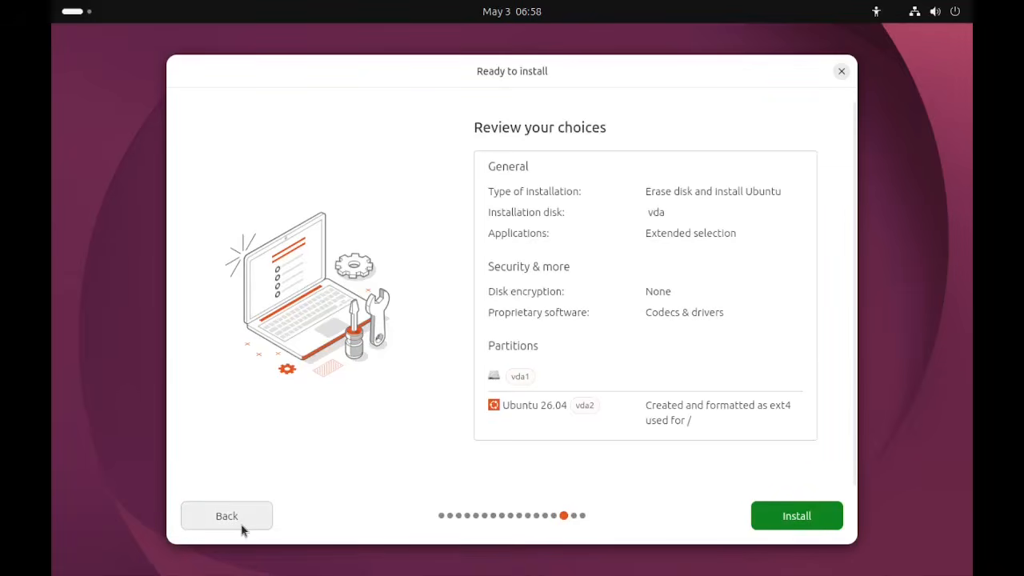
pyautogui.click(782, 524)
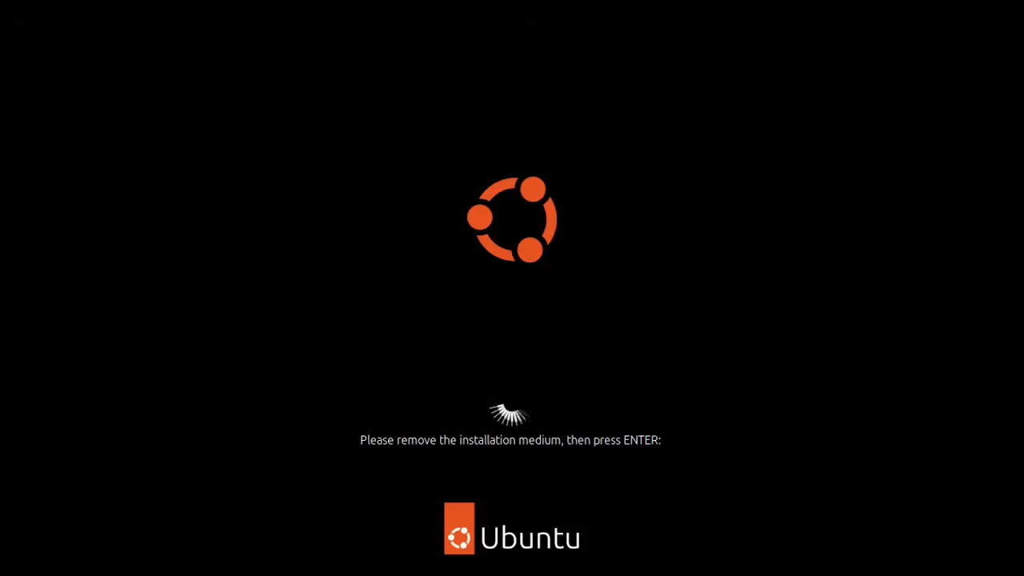
pyautogui.press('Return')
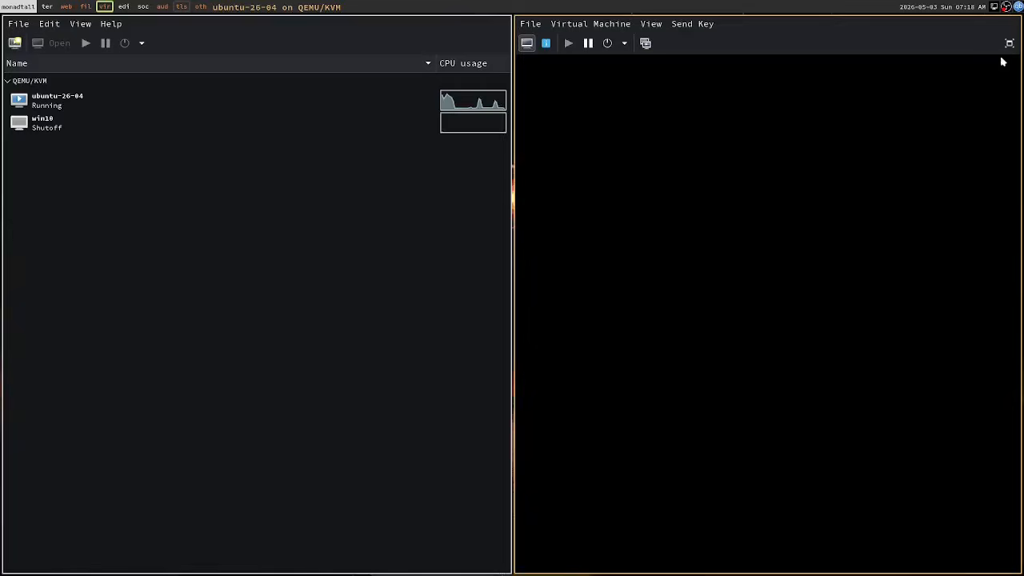
# Show the virtual machine console in full screen and log in to Ubuntu with the account password
pyautogui.click(1008, 44)
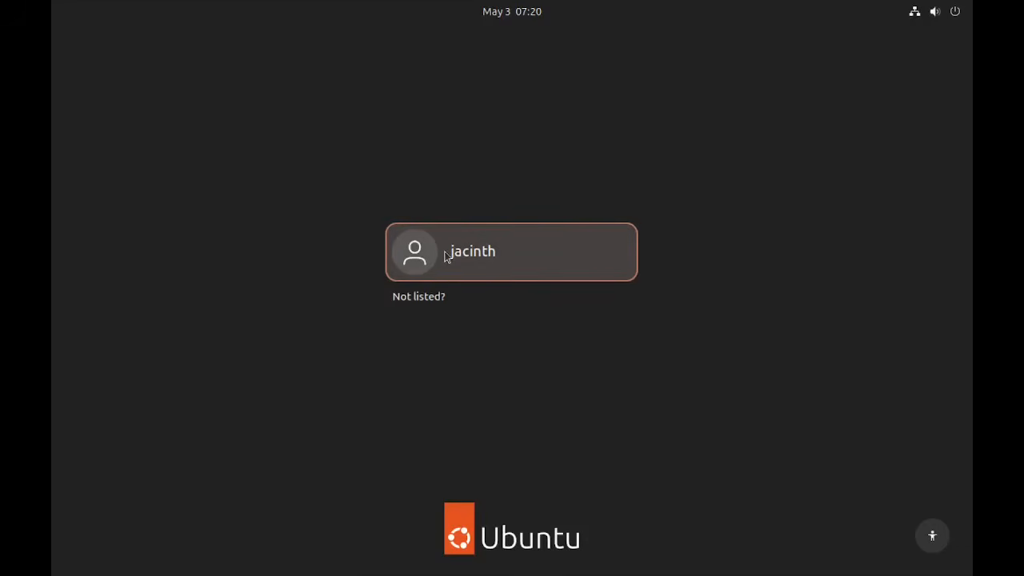
pyautogui.click(490, 253)
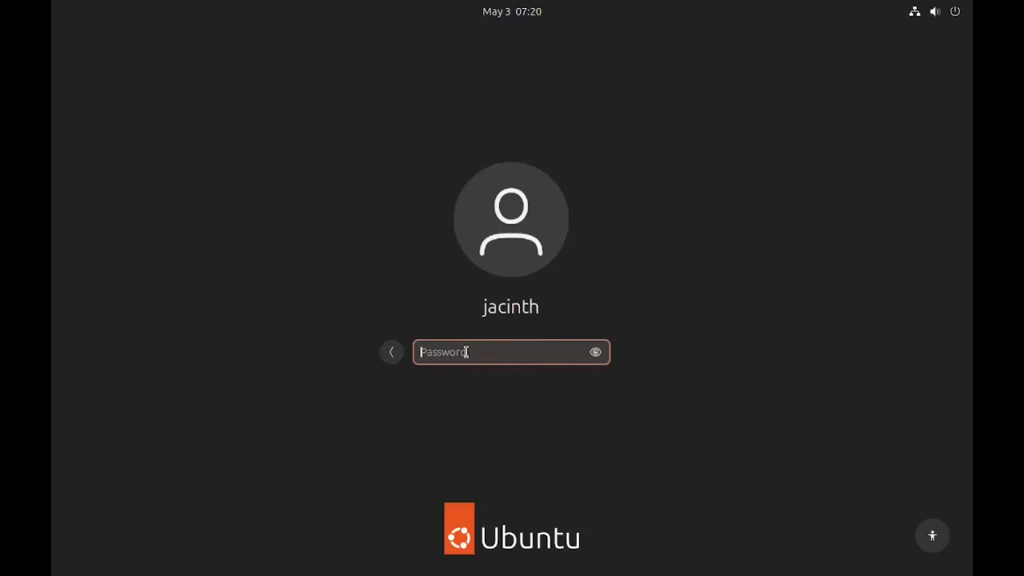
pyautogui.write('••')
pyautogui.press('Return')
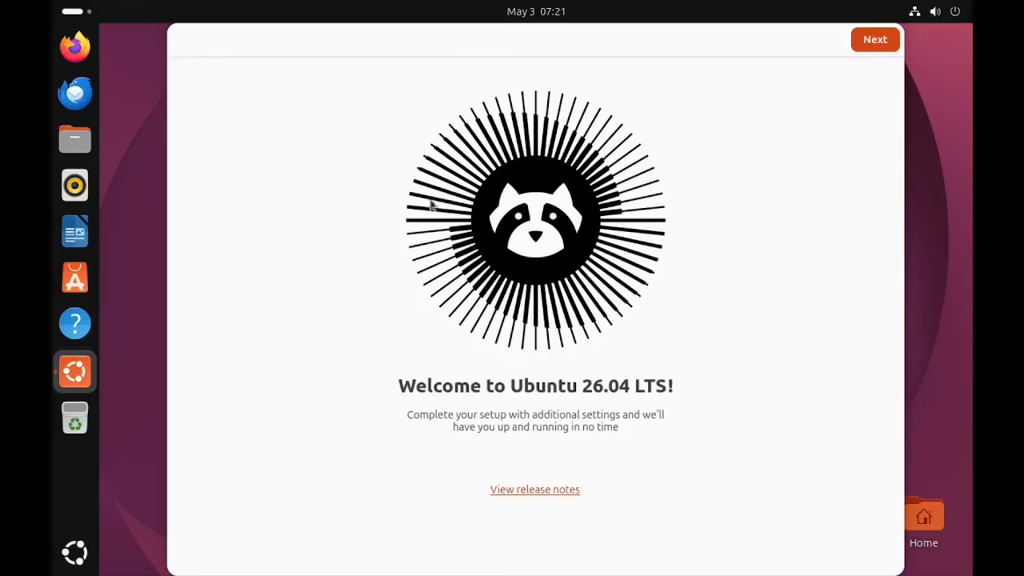
# Leave location services and data sharing off in the welcome setup and choose the Dark style
pyautogui.click(882, 47)
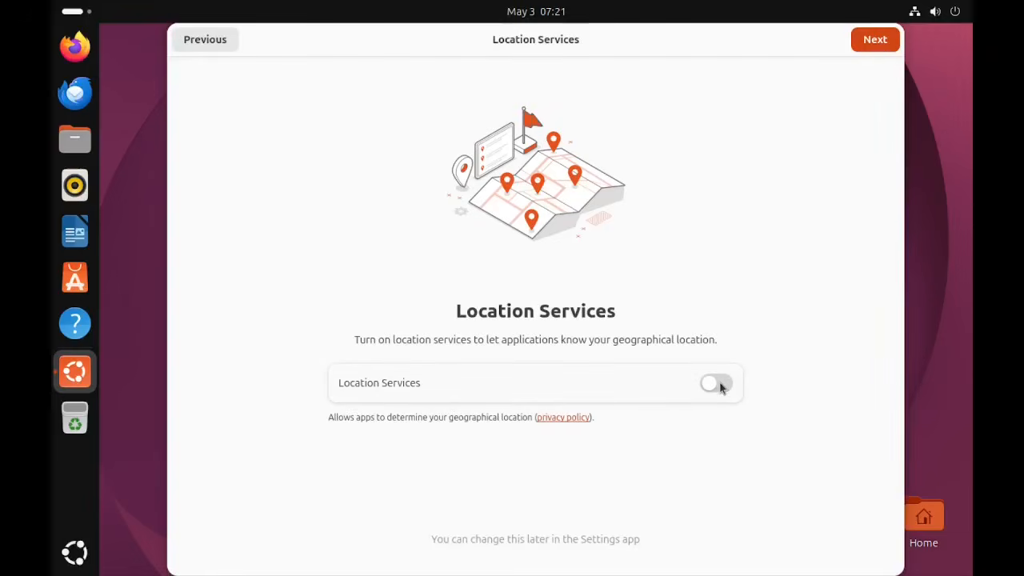
pyautogui.click(875, 44)
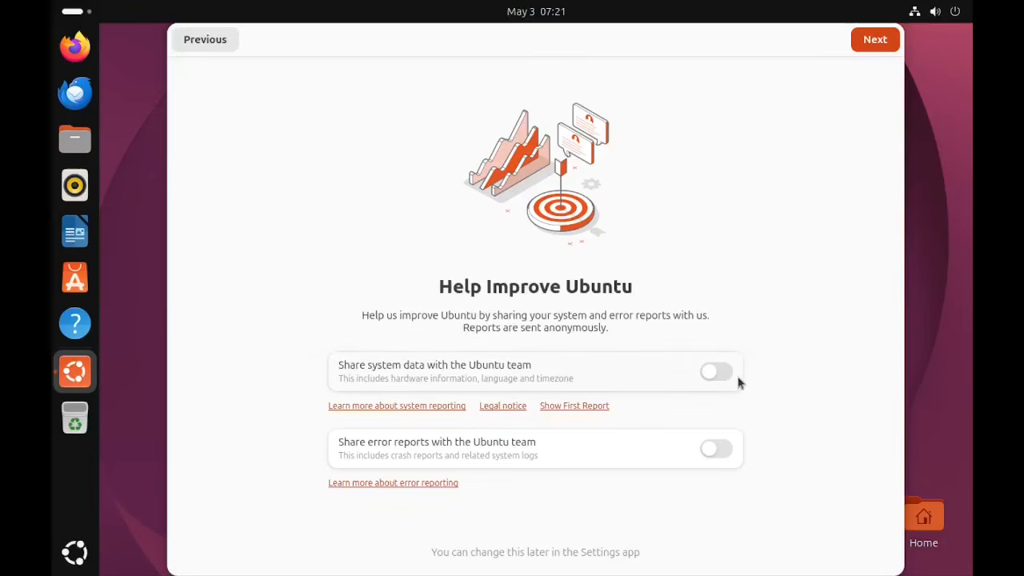
pyautogui.click(866, 47)
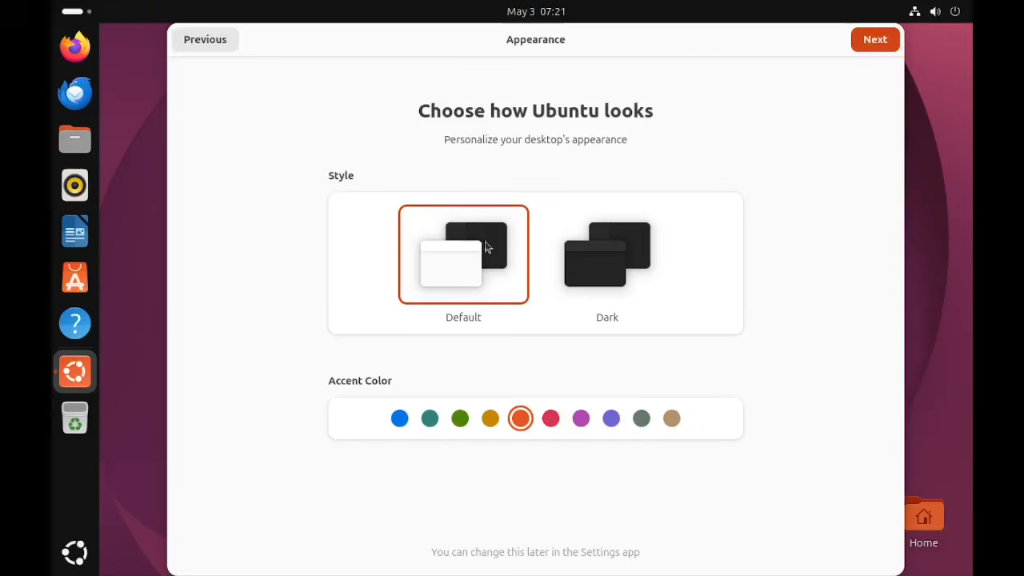
pyautogui.click(608, 279)
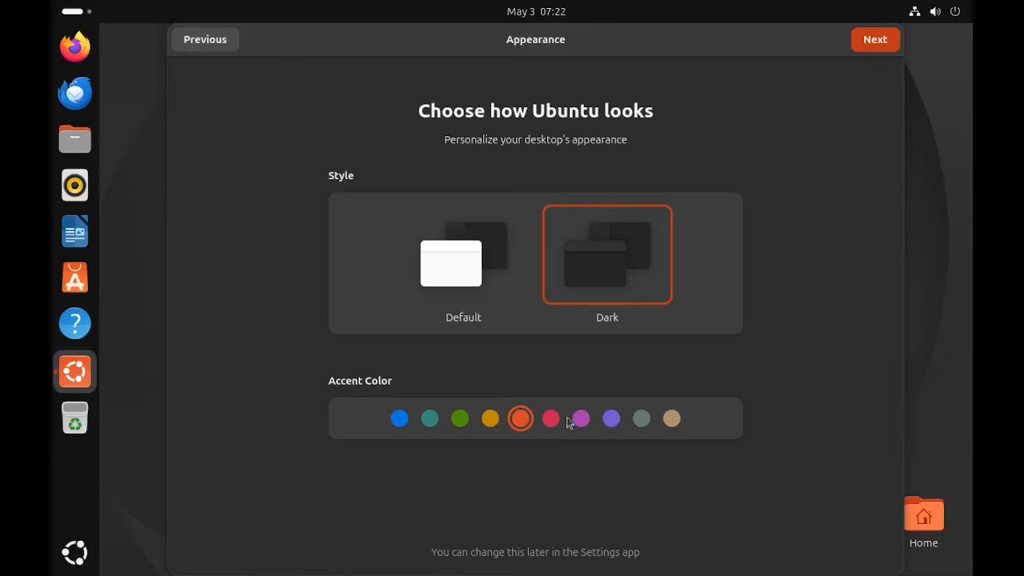
# Choose the Default style for the desktop's appearance and finish the welcome setup
pyautogui.click(471, 277)
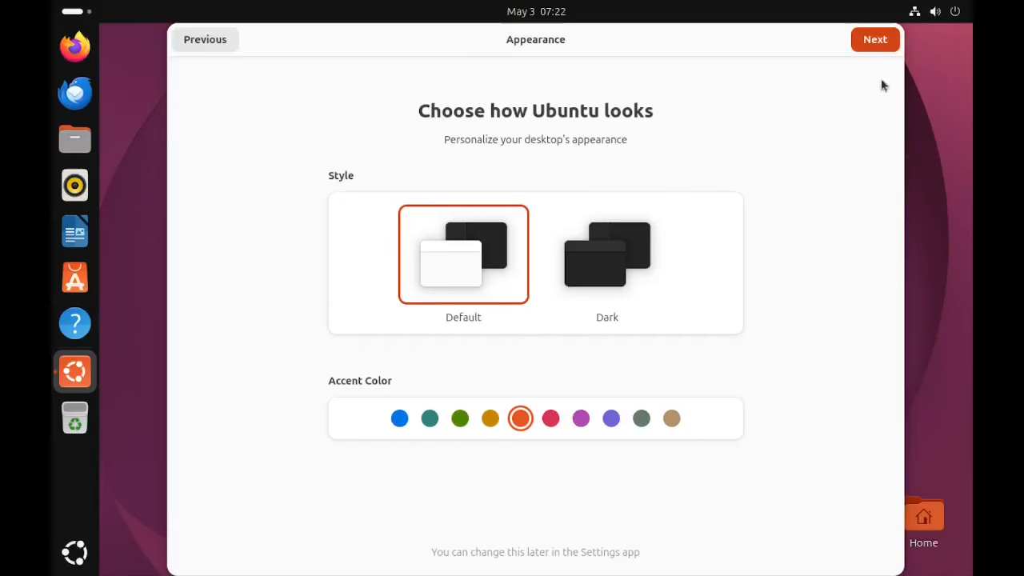
pyautogui.click(872, 39)
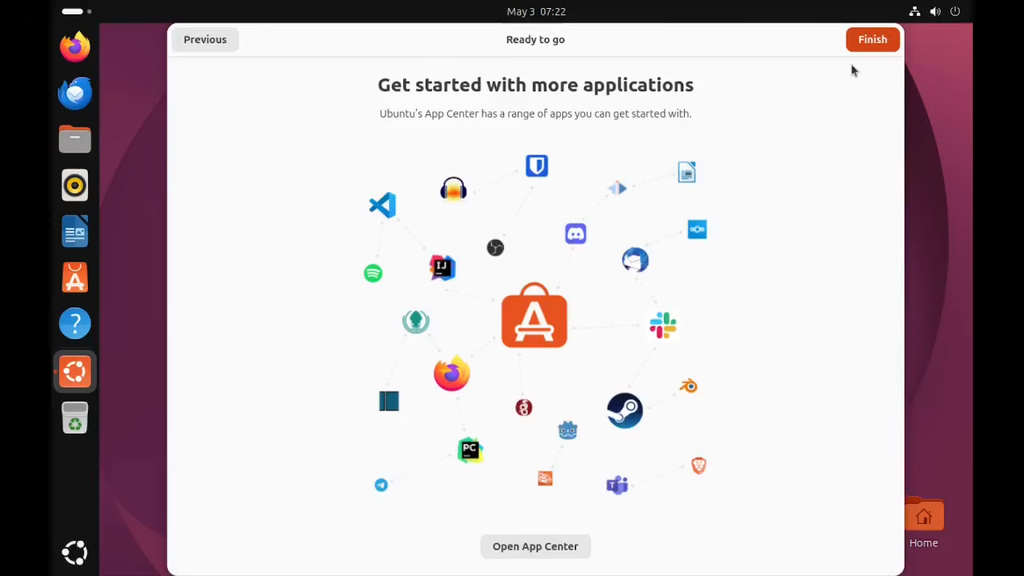
pyautogui.click(864, 40)
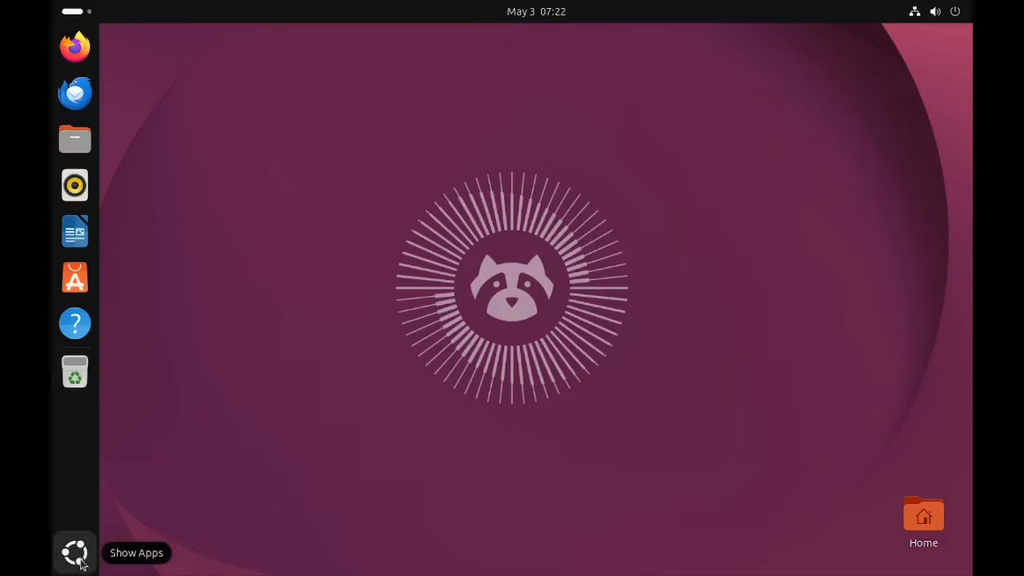
# Look through the installed applications, check the version information of Video Player, and close it
pyautogui.click(75, 552)
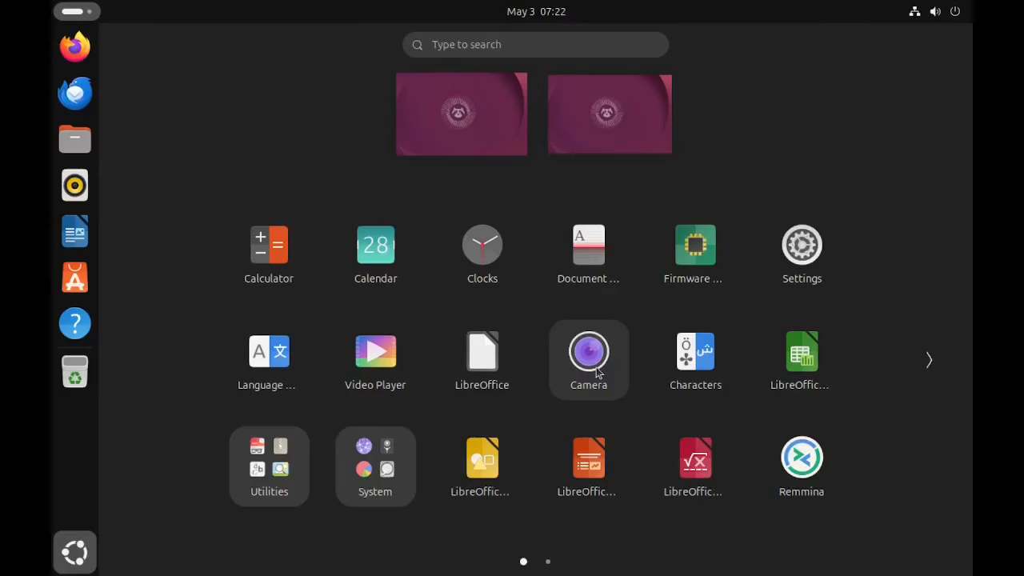
pyautogui.scroll(-1, 596, 371)
pyautogui.scroll(1, 596, 372)
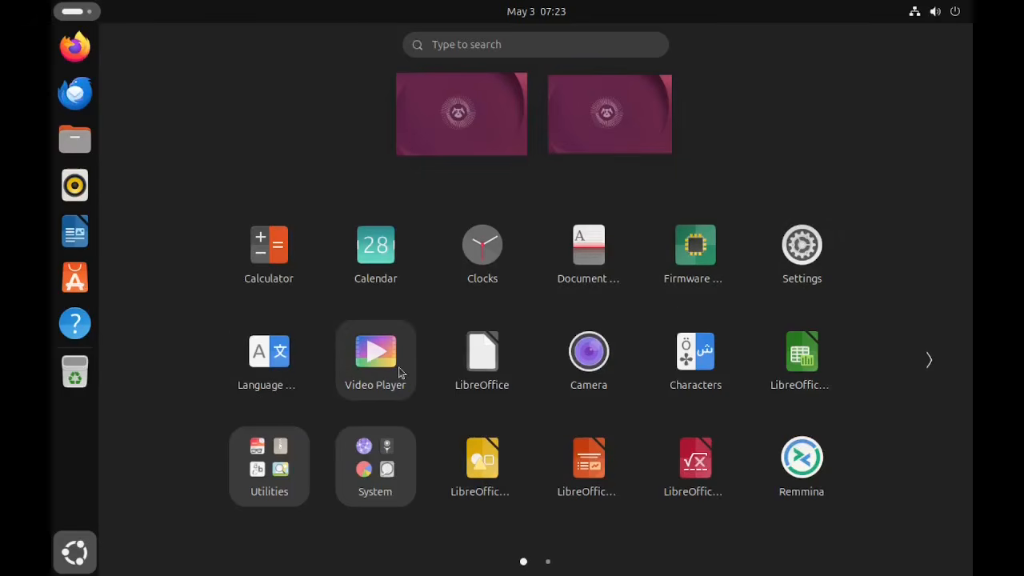
pyautogui.click(400, 373)
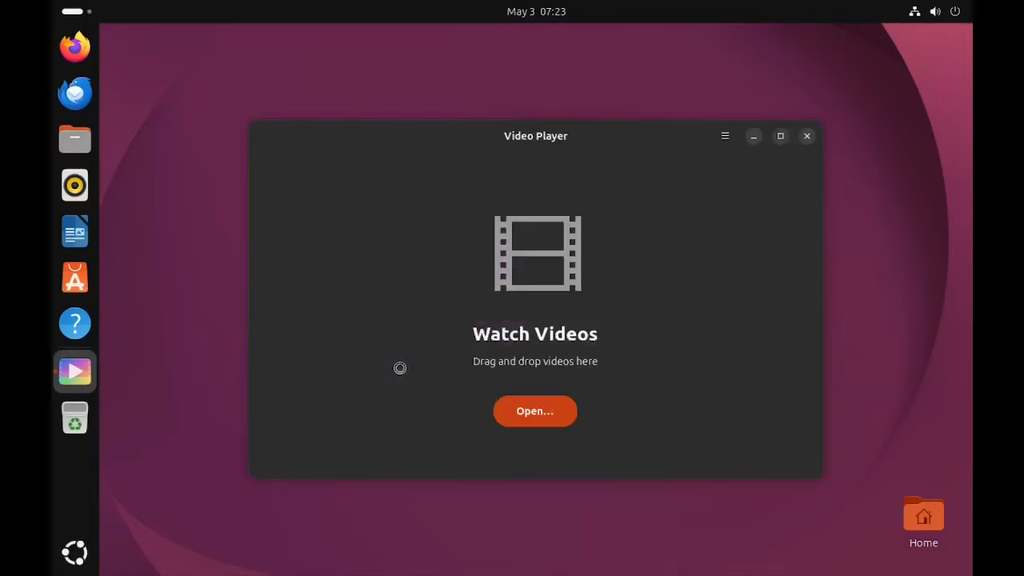
pyautogui.click(725, 136)
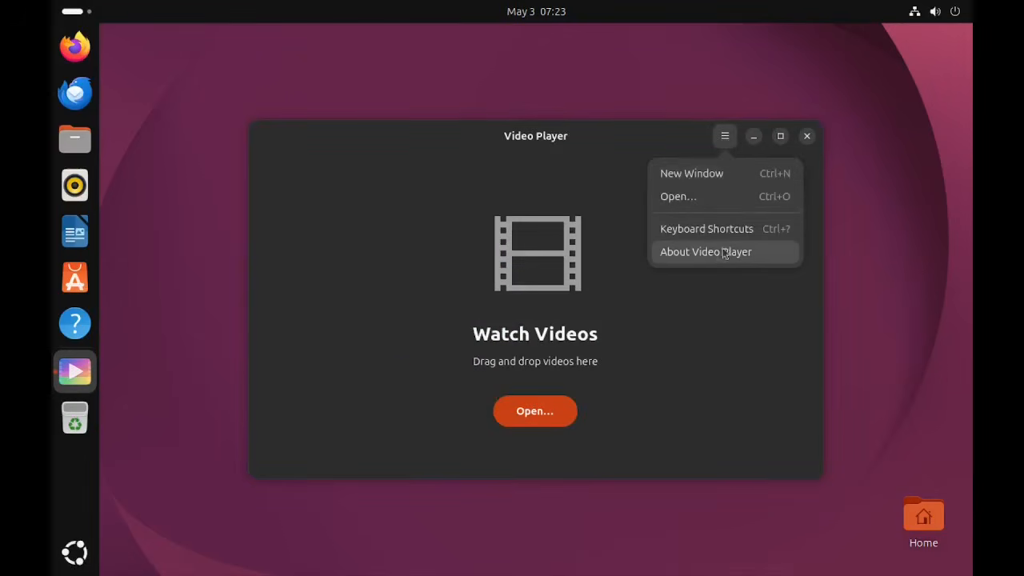
pyautogui.click(718, 252)
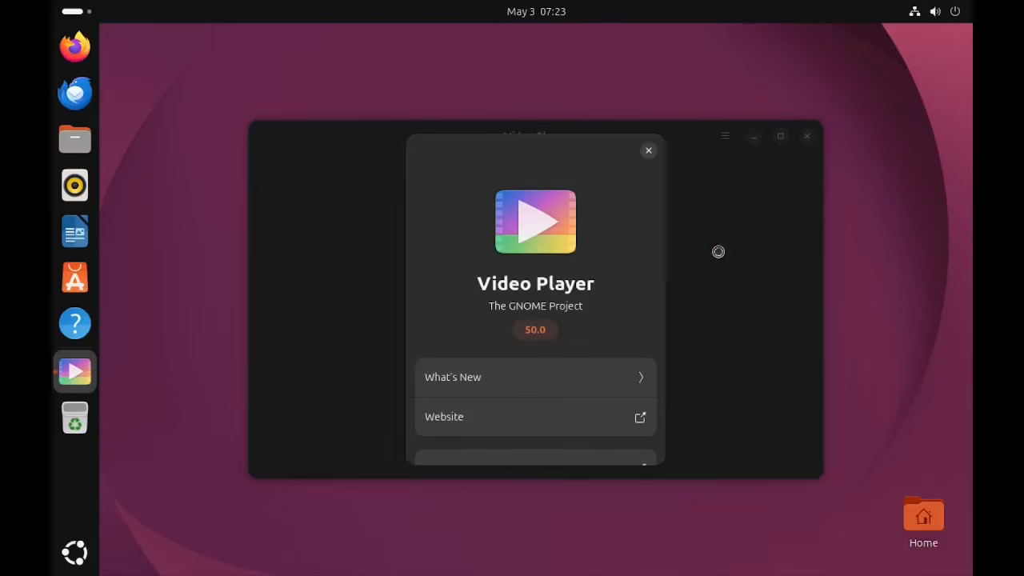
pyautogui.click(648, 151)
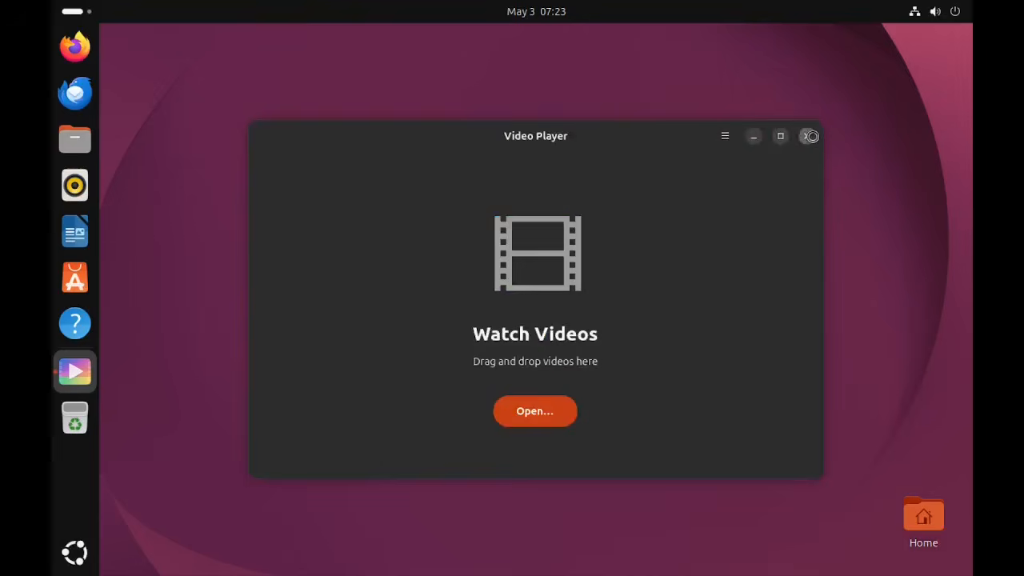
pyautogui.click(807, 136)
# Examine the contents of the Utilities and System app folders, view the drives in Disks, and close it
pyautogui.click(74, 552)
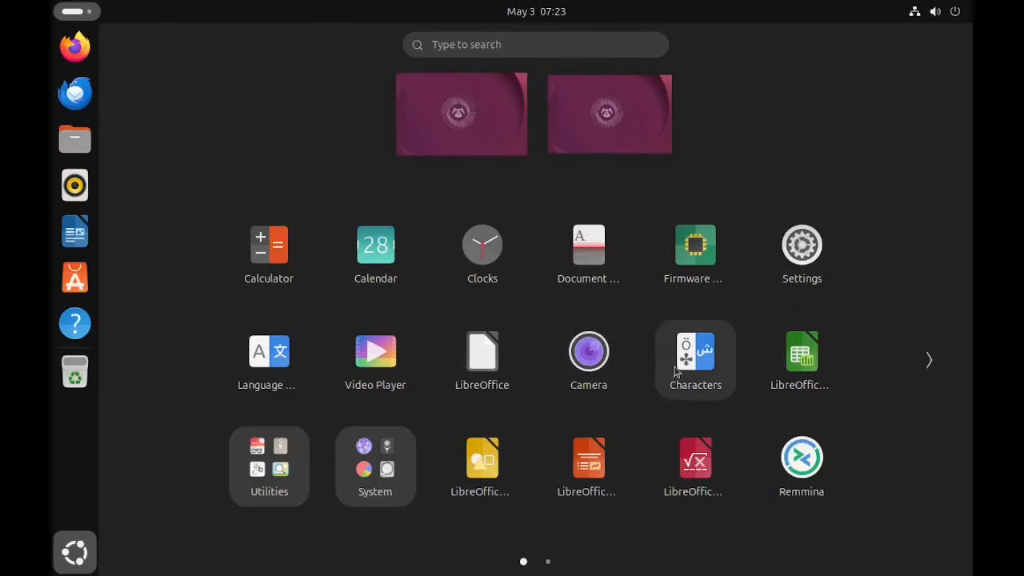
pyautogui.scroll(-1, 803, 367)
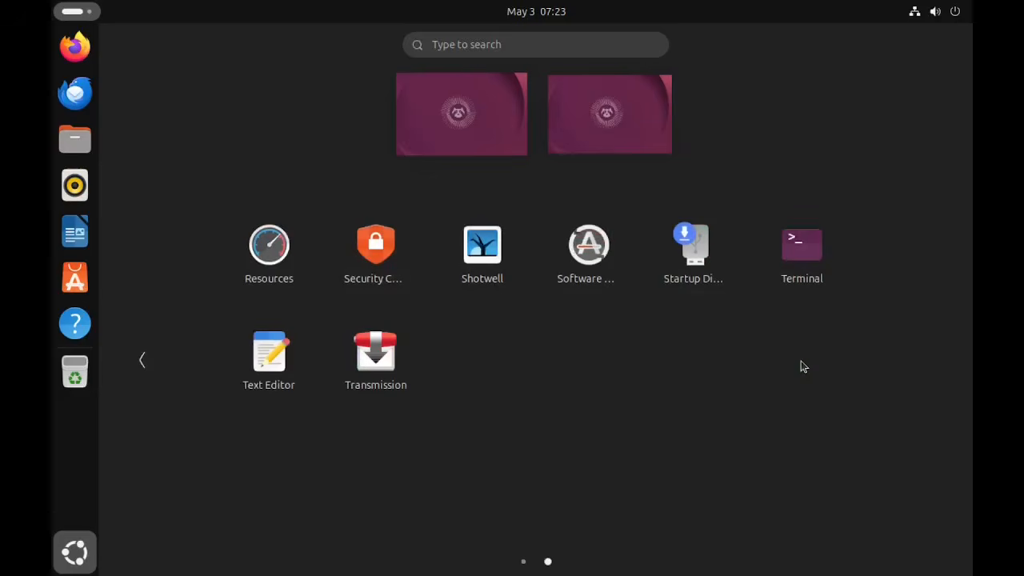
pyautogui.scroll(1, 803, 366)
pyautogui.click(272, 473)
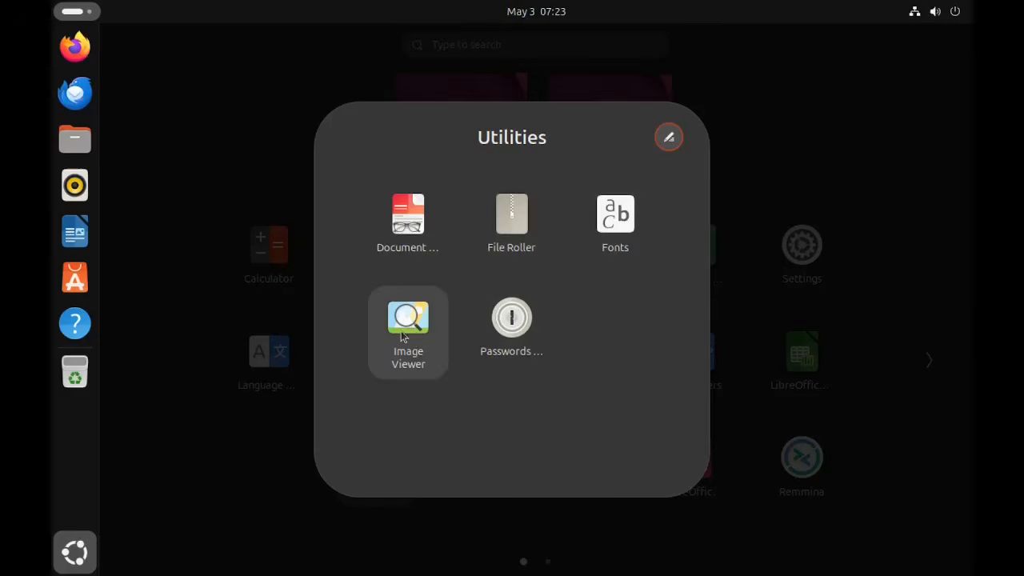
pyautogui.click(729, 117)
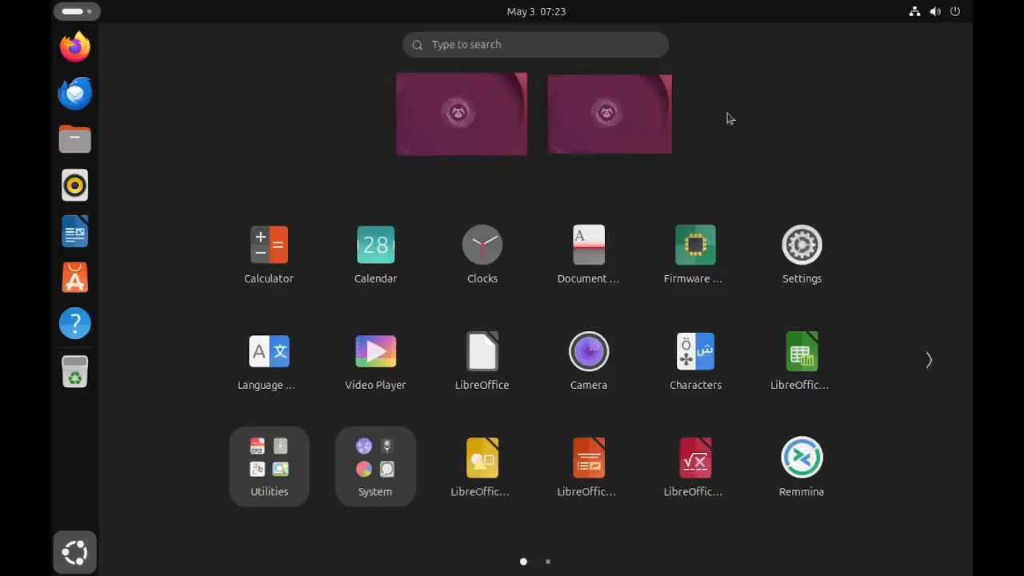
pyautogui.click(384, 492)
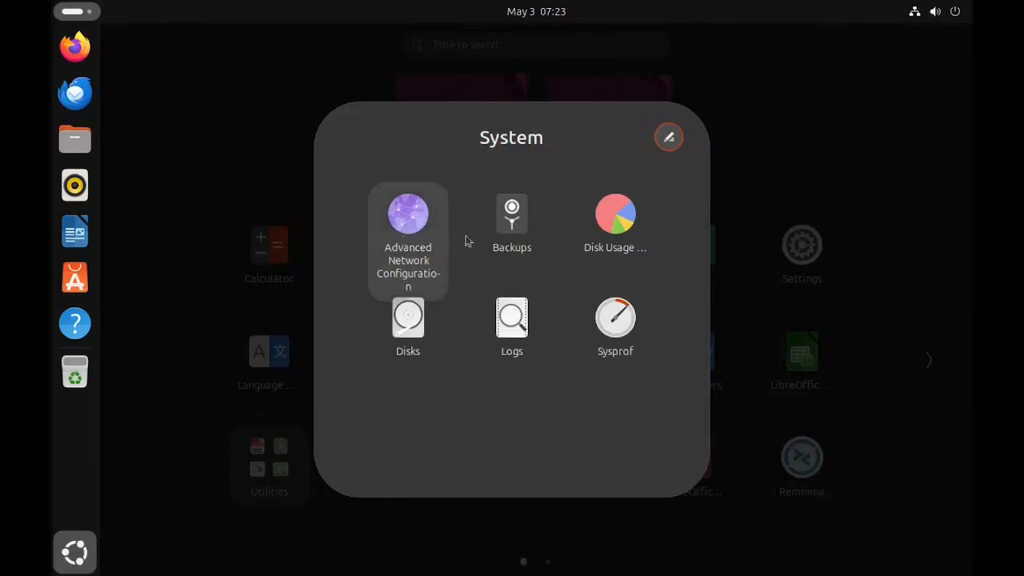
pyautogui.click(409, 324)
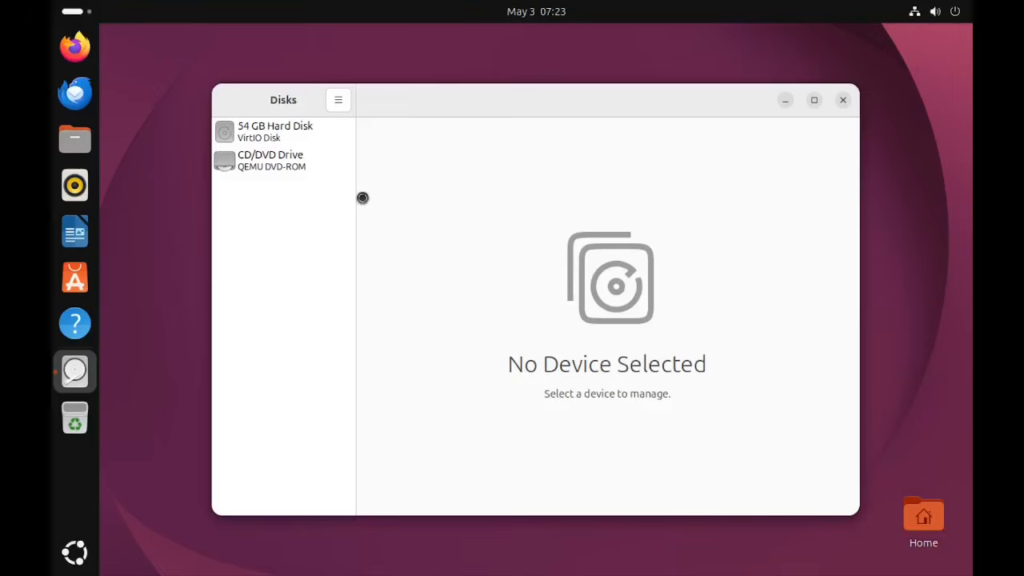
pyautogui.click(842, 99)
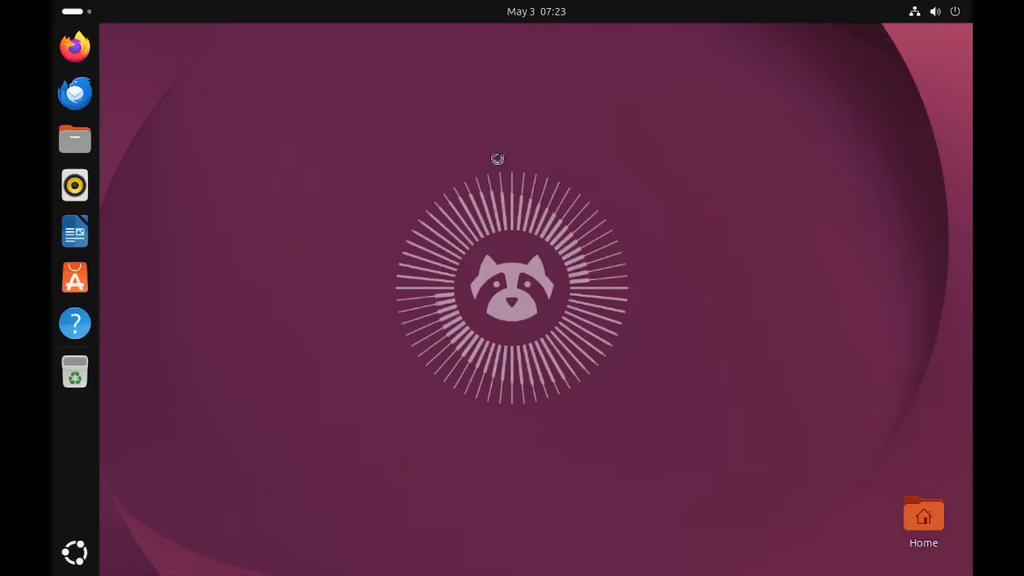
# Look over both pages of the application overview, view the Remmina remote desktop client, and close its window
pyautogui.click(73, 544)
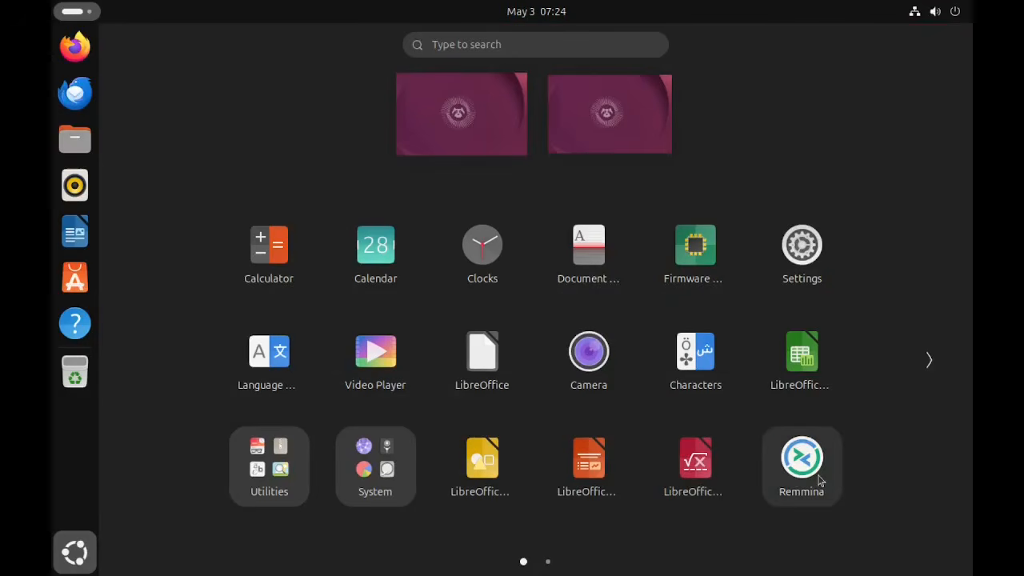
pyautogui.click(929, 361)
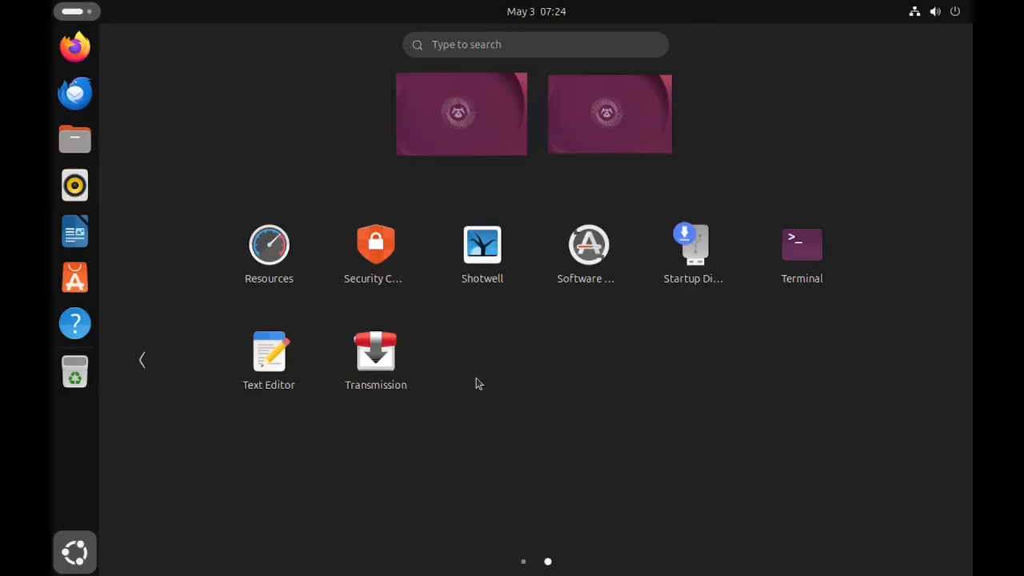
pyautogui.click(143, 360)
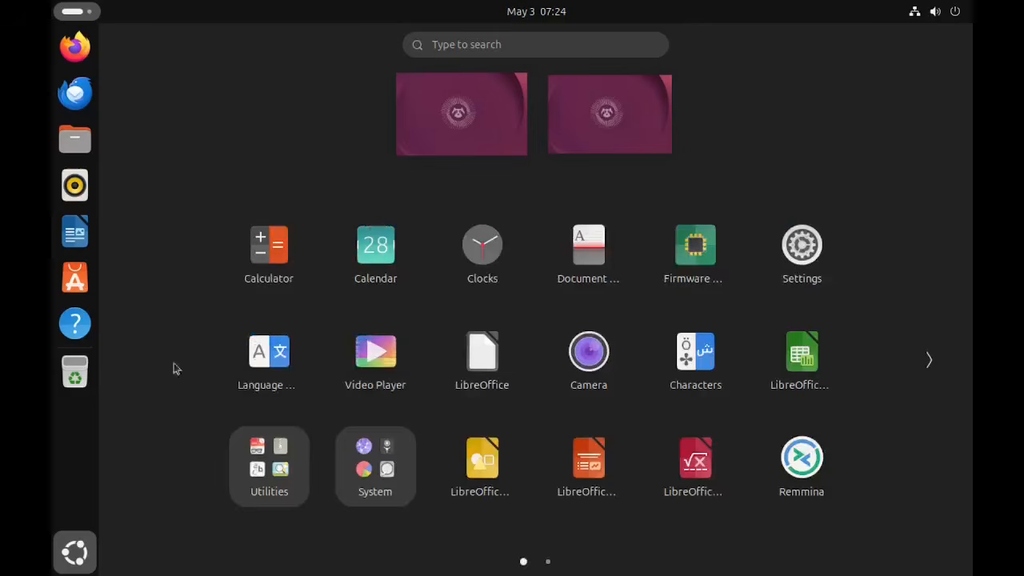
pyautogui.click(831, 492)
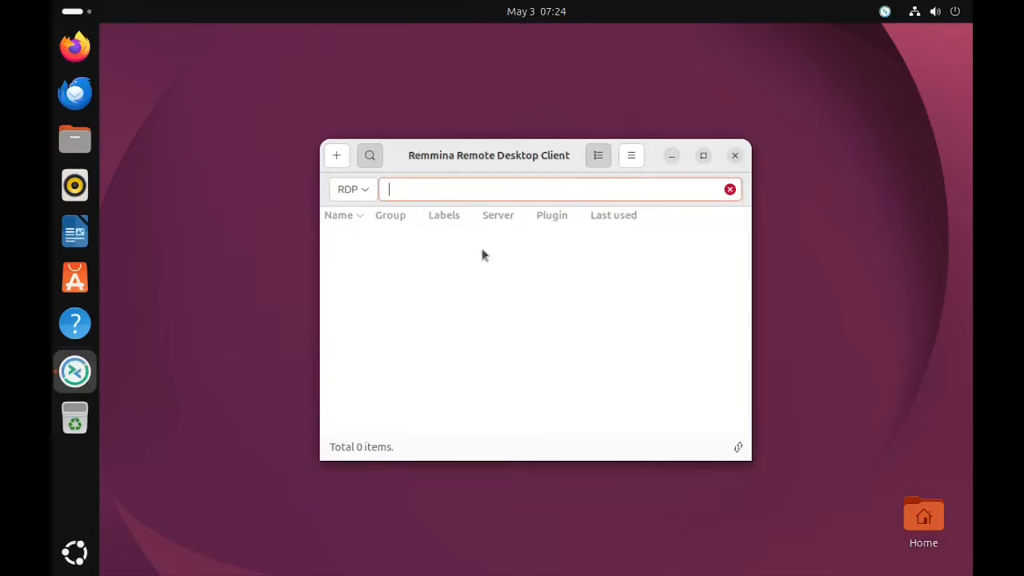
pyautogui.click(734, 155)
# Inspect memory usage, the Ethernet connection and the running processes in Resources, and close it
pyautogui.click(74, 552)
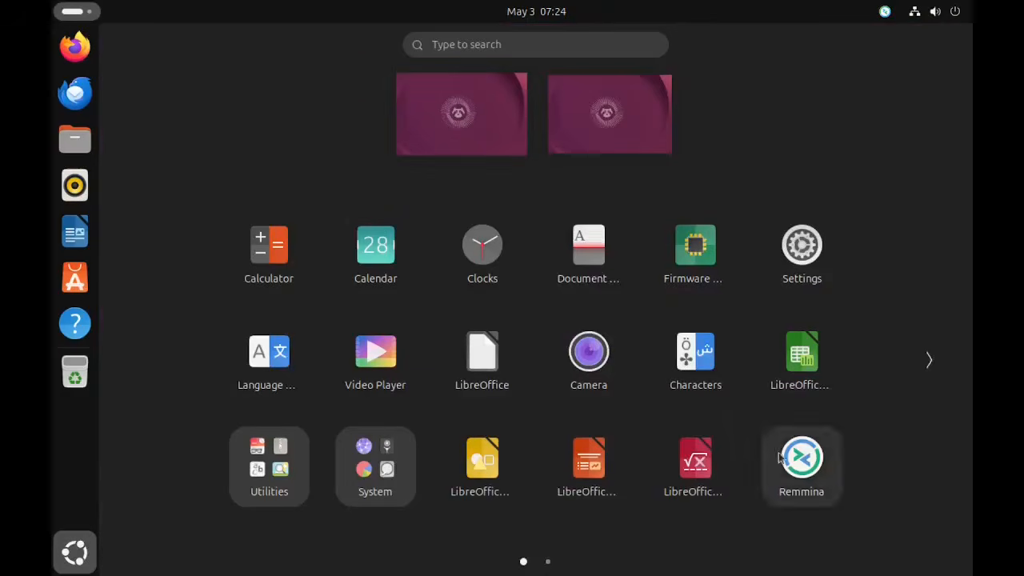
pyautogui.click(918, 369)
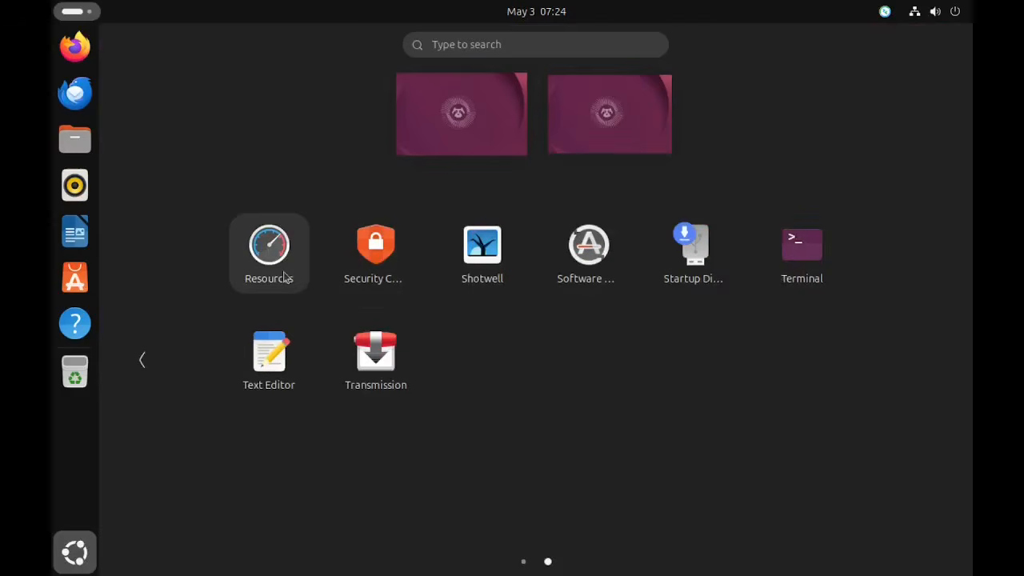
pyautogui.click(269, 248)
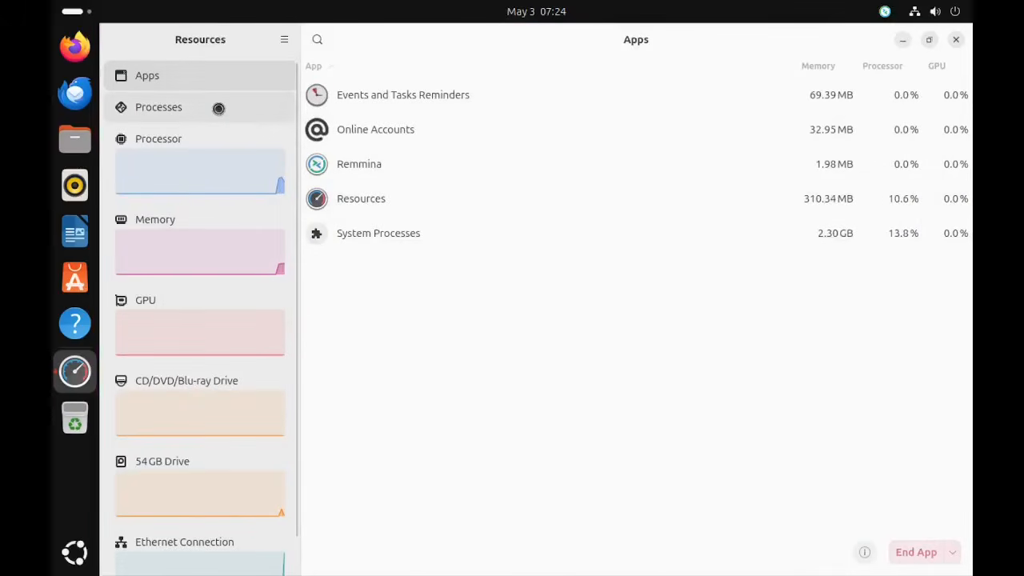
pyautogui.click(229, 268)
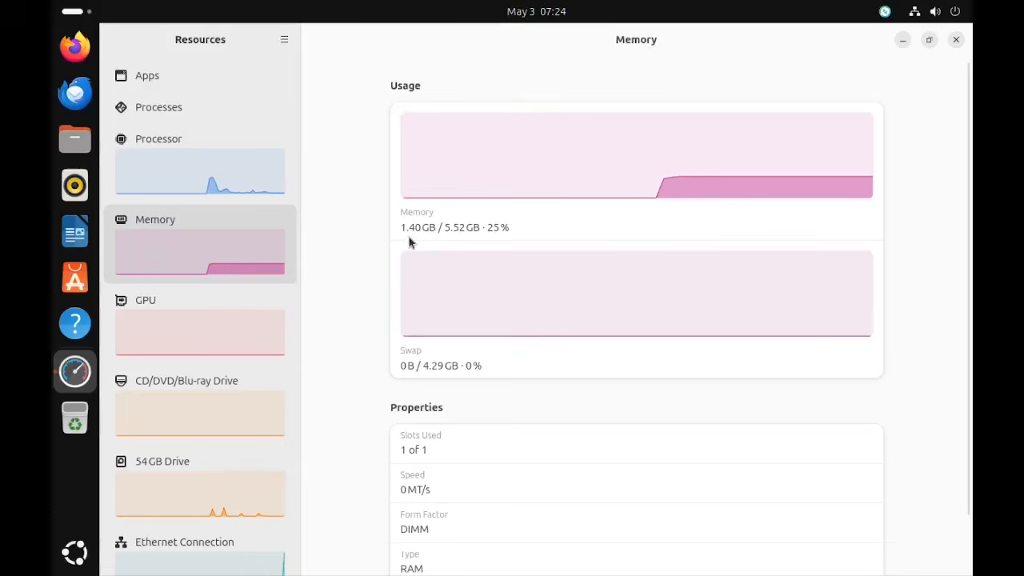
pyautogui.scroll(-1, 207, 326)
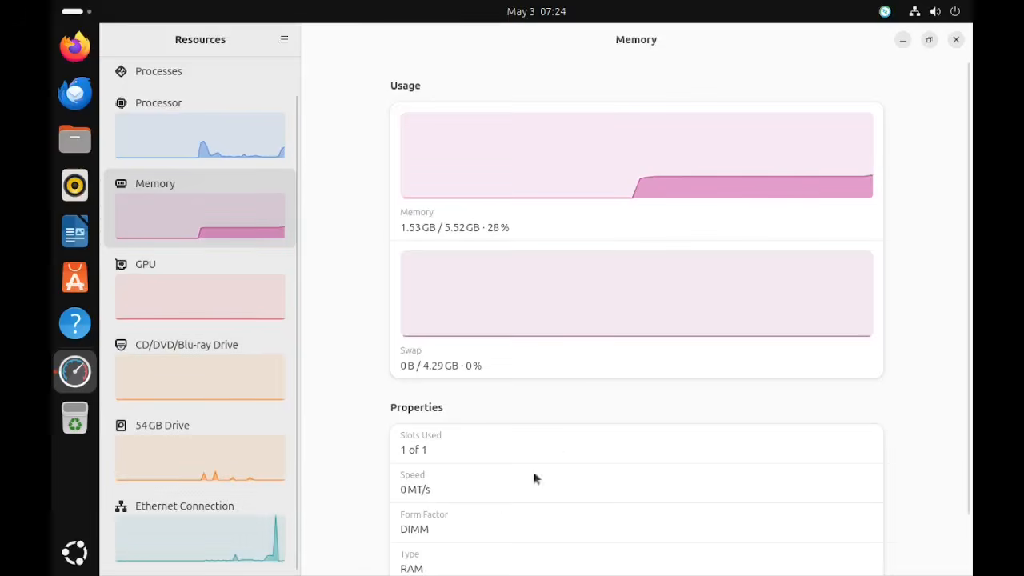
pyautogui.click(216, 564)
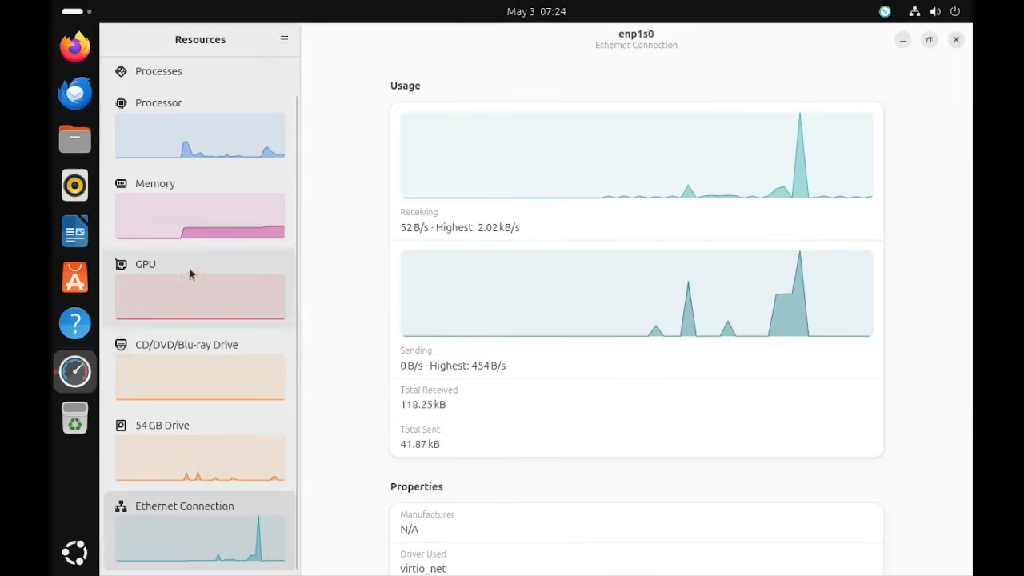
pyautogui.click(196, 74)
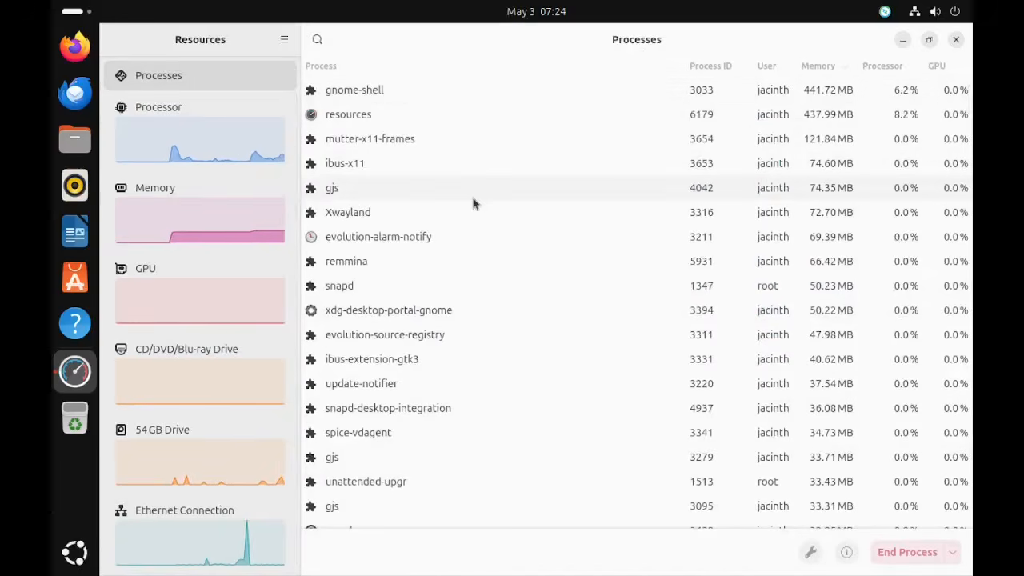
pyautogui.click(364, 92)
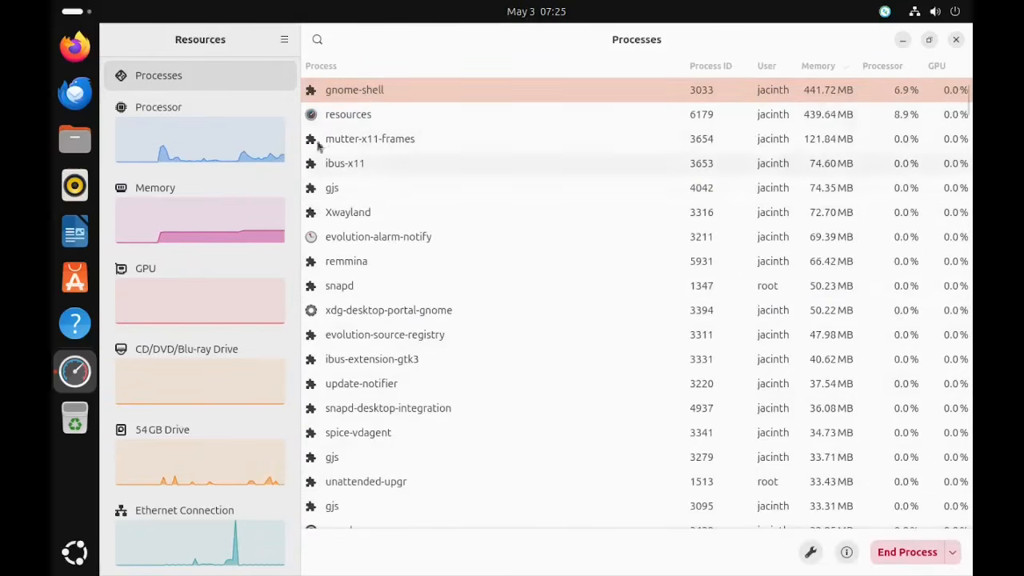
pyautogui.click(959, 43)
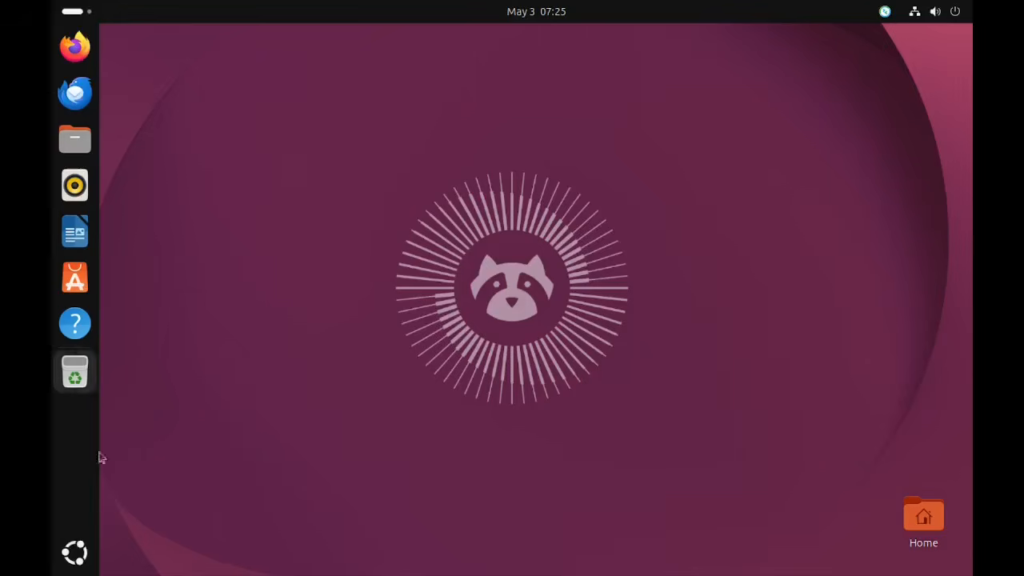
# View the Shotwell photo library, dismissing its welcome message, and close it
pyautogui.click(75, 552)
pyautogui.scroll(-1, 783, 448)
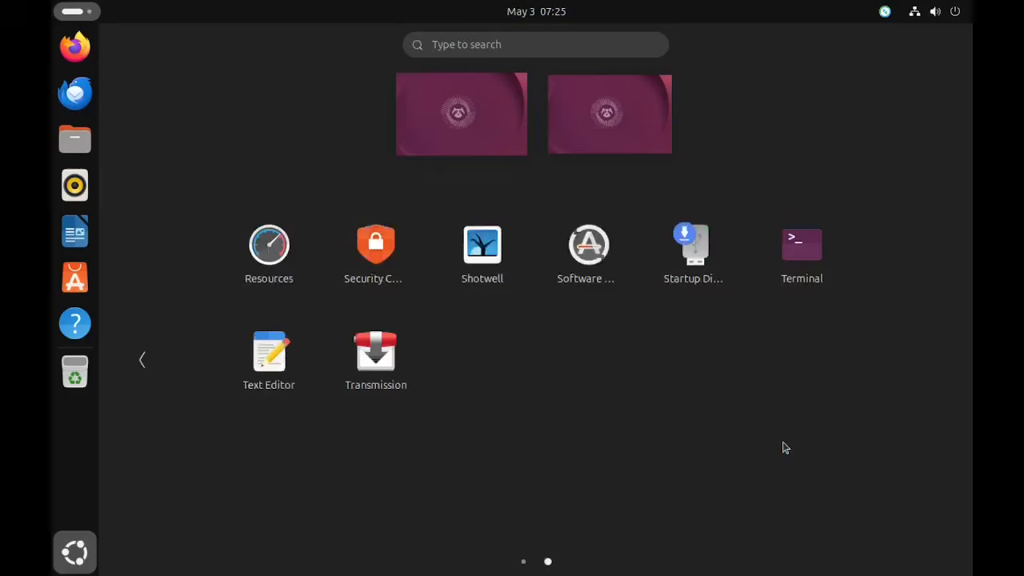
pyautogui.click(517, 254)
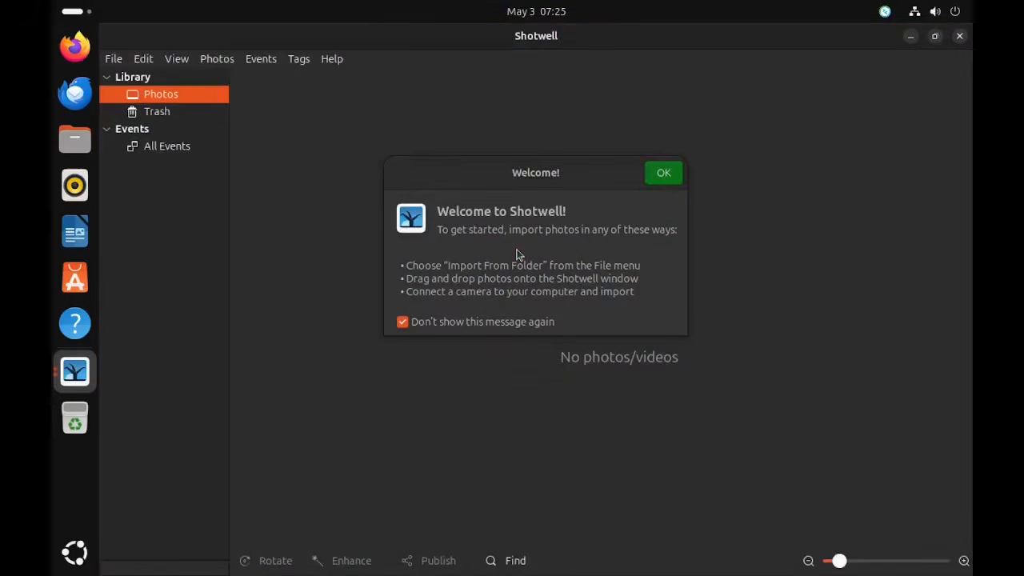
pyautogui.click(655, 175)
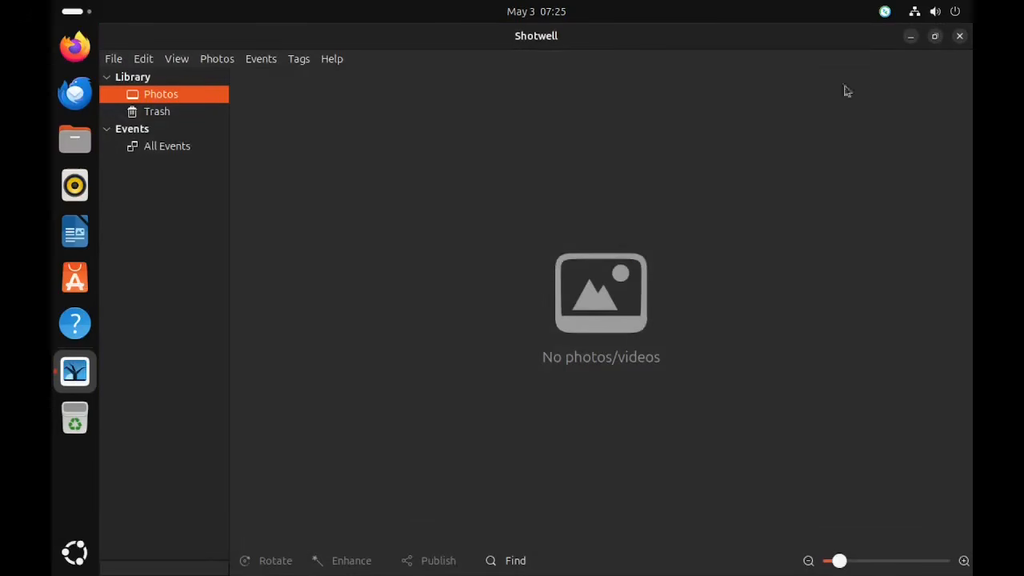
pyautogui.click(961, 40)
# Open Startup Disk Creator from the installed applications to view its source image and target disk options
pyautogui.press('super+a')
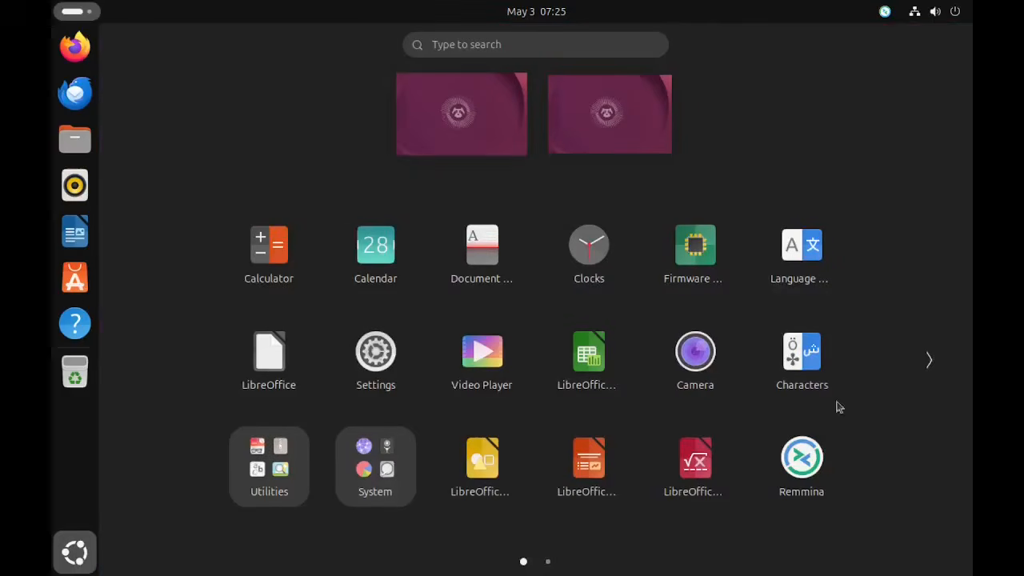
pyautogui.click(922, 363)
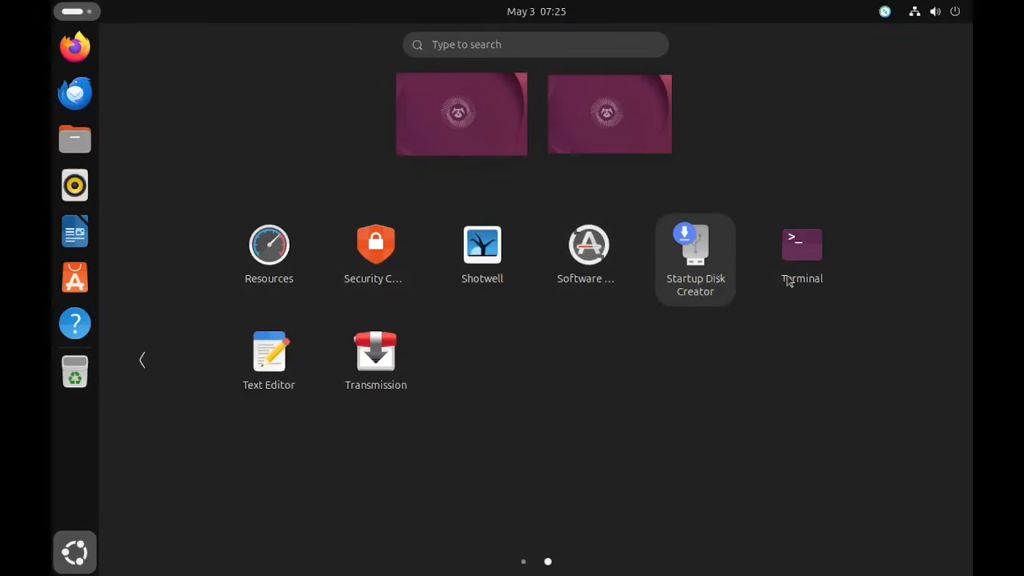
pyautogui.click(670, 281)
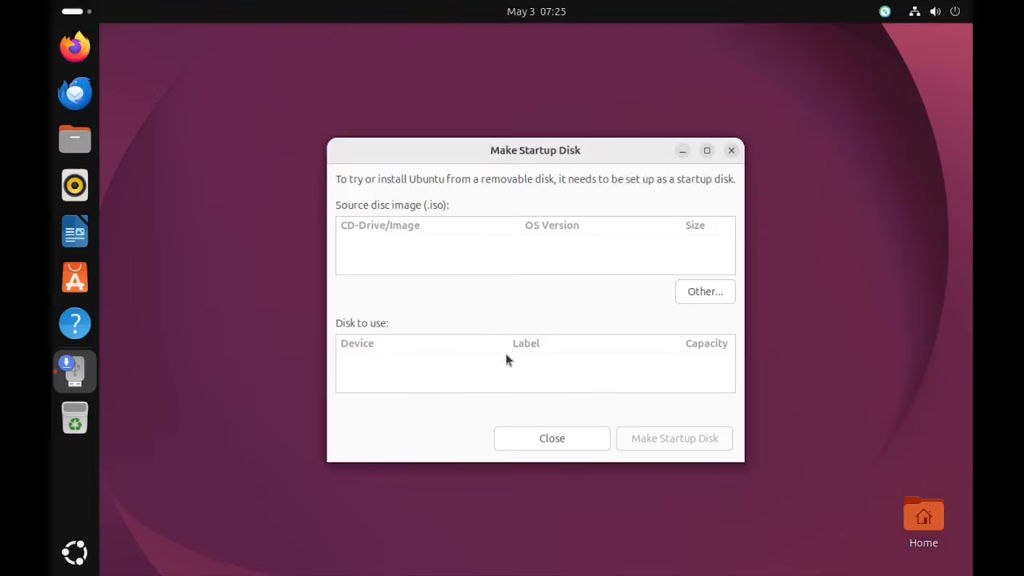
# Close Startup Disk Creator, open Text Editor from the installed applications to view its version information, and close it
pyautogui.click(732, 152)
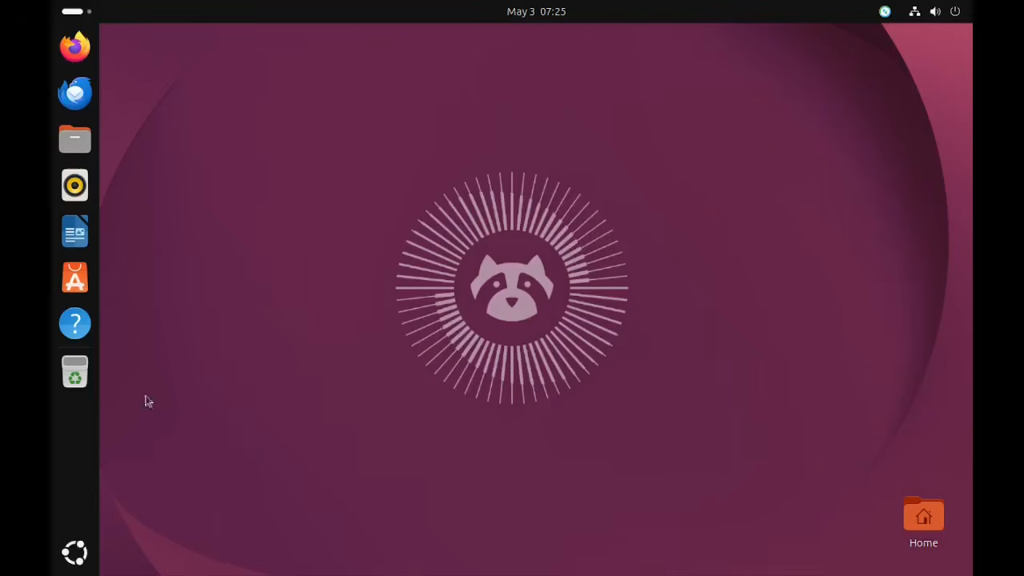
pyautogui.click(74, 552)
pyautogui.scroll(-1, 637, 359)
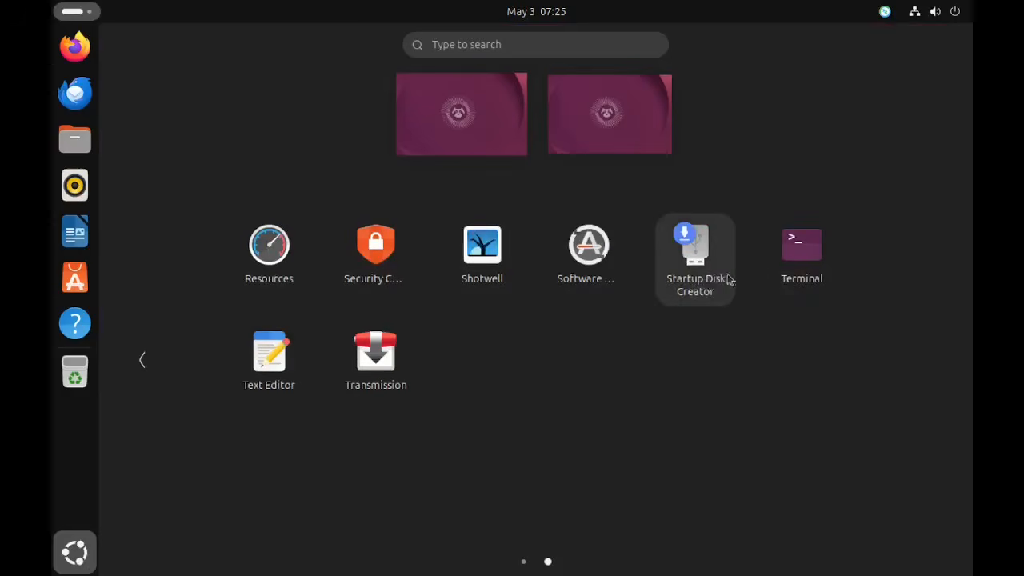
pyautogui.click(271, 386)
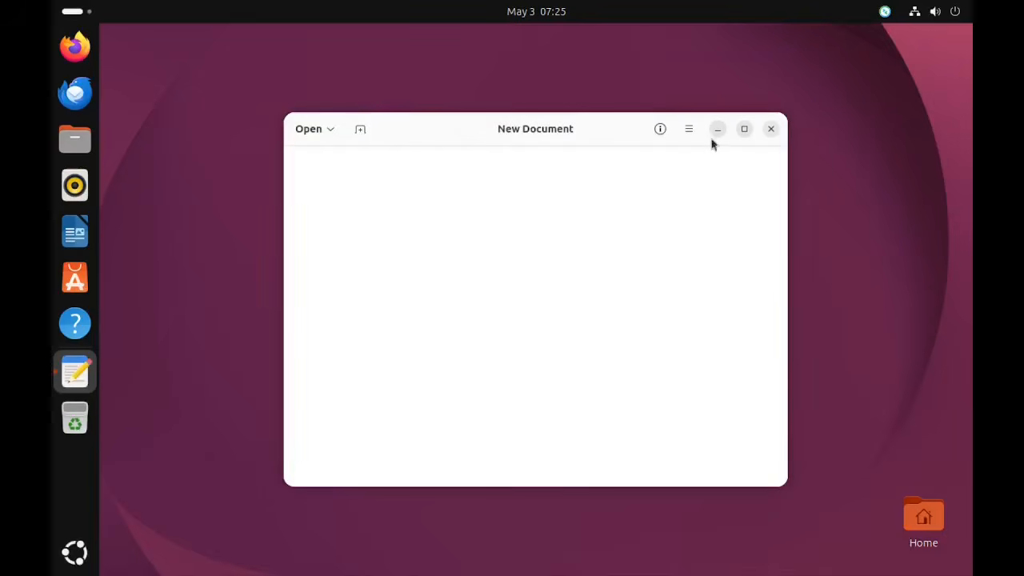
pyautogui.click(689, 129)
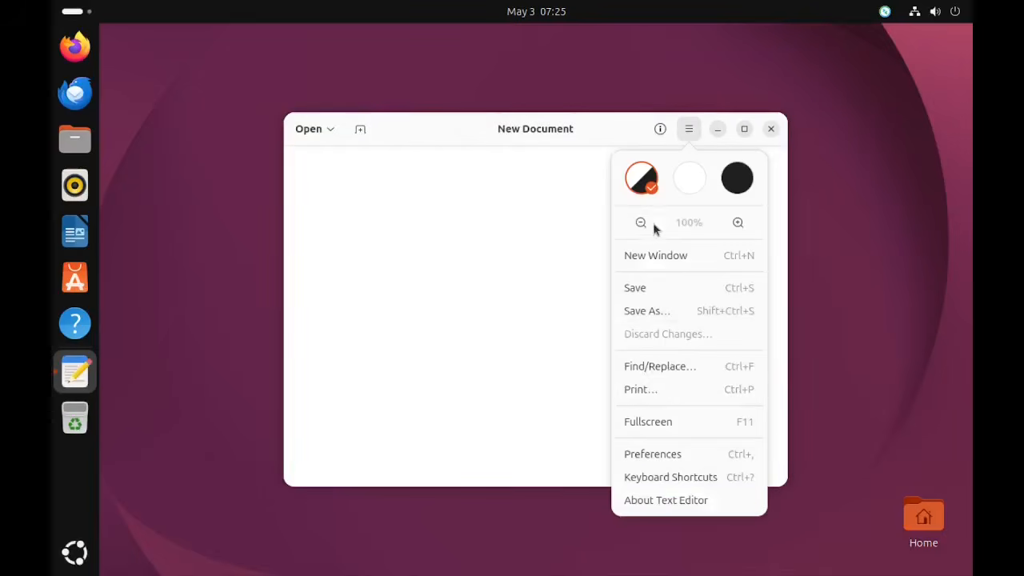
pyautogui.click(678, 500)
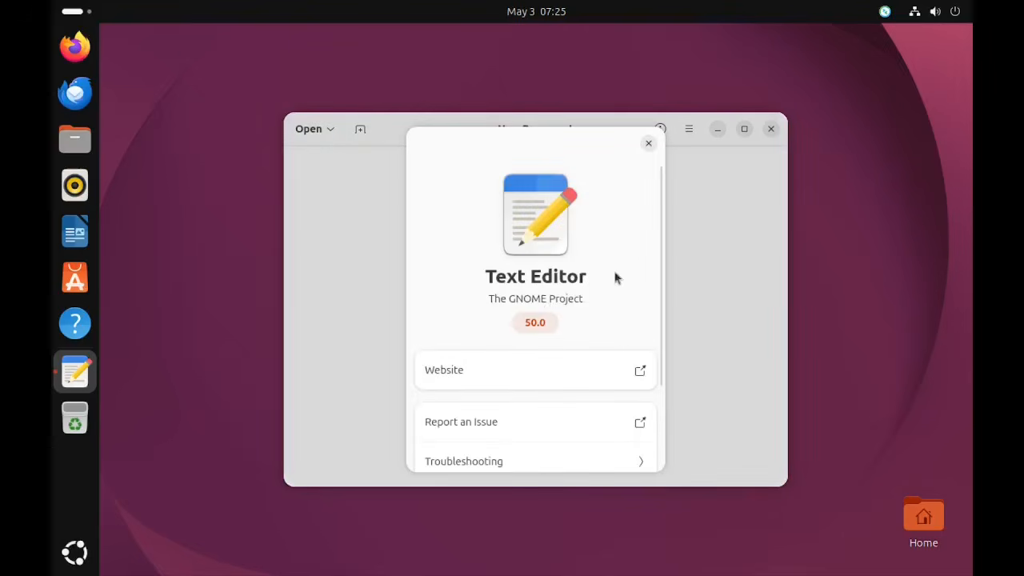
pyautogui.click(649, 143)
pyautogui.click(771, 129)
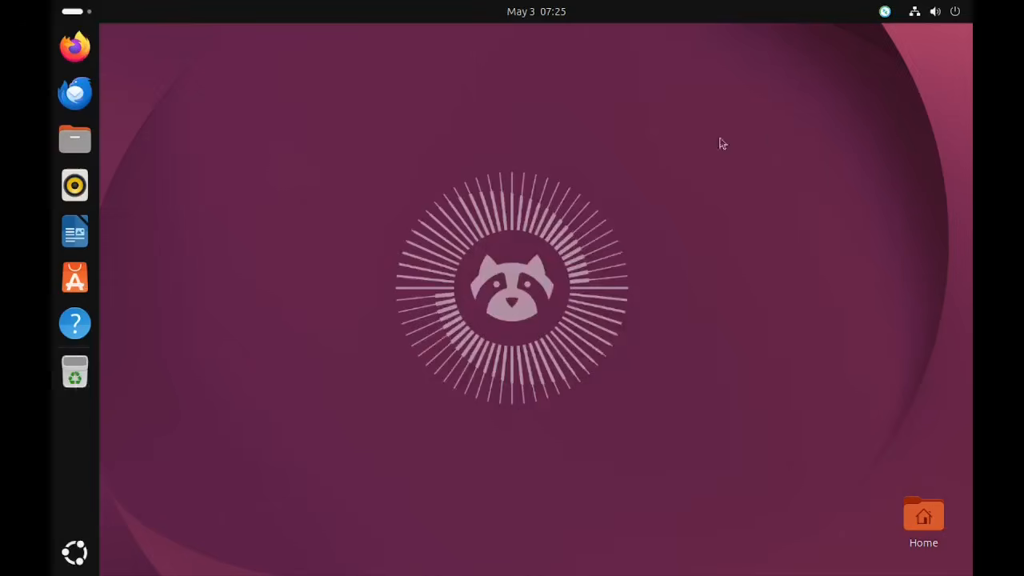
# Try to launch Terminal from the second page of the installed applications
pyautogui.click(74, 552)
pyautogui.scroll(-1, 588, 412)
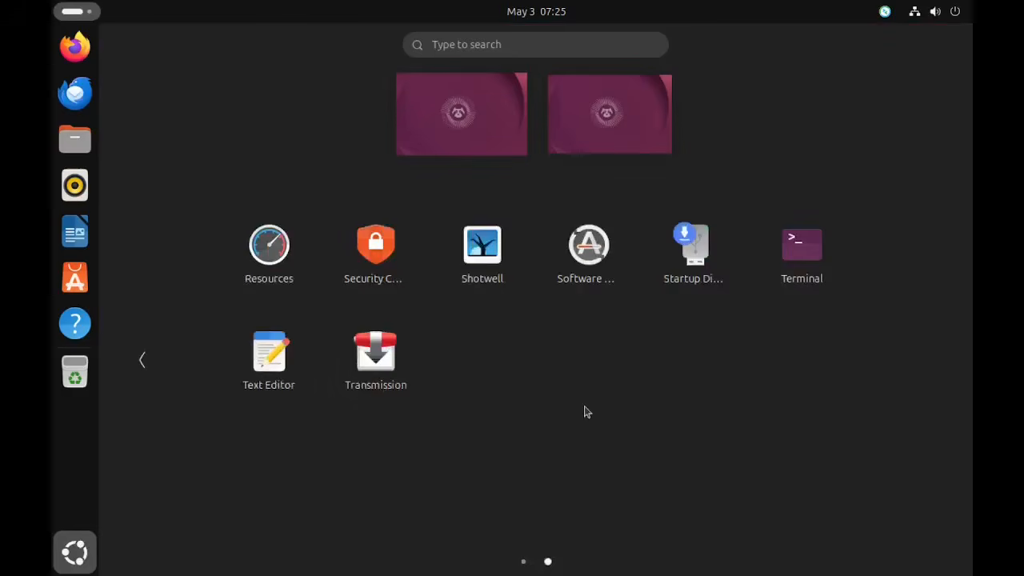
pyautogui.click(800, 258)
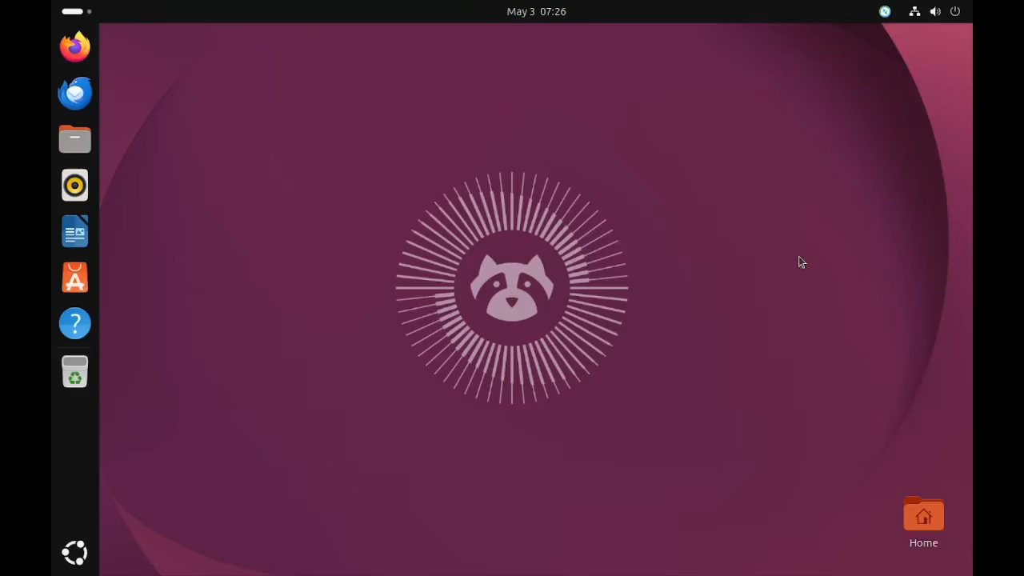
# Open Firefox to view its welcome page, and close the browser window
pyautogui.click(74, 47)
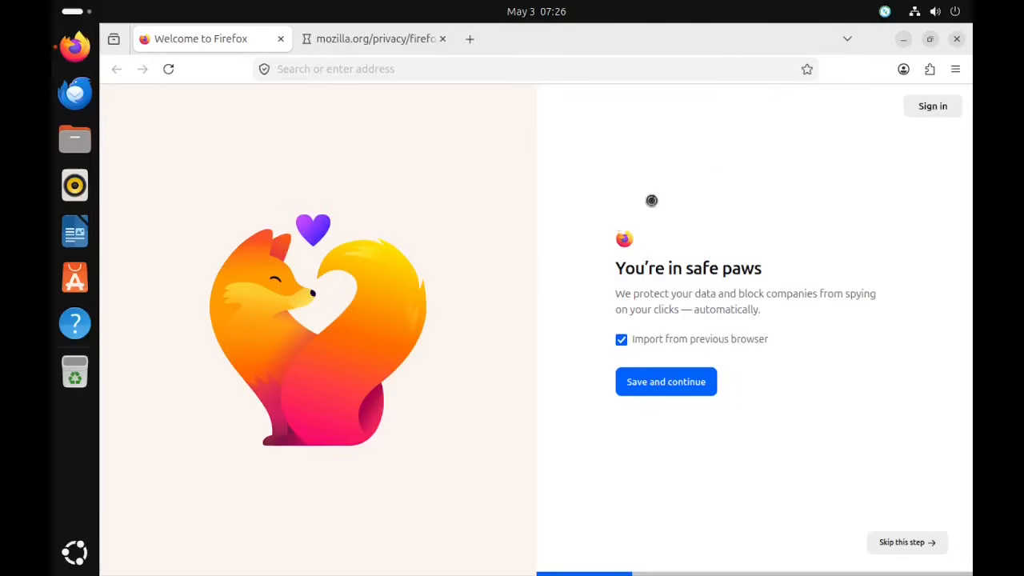
pyautogui.click(956, 38)
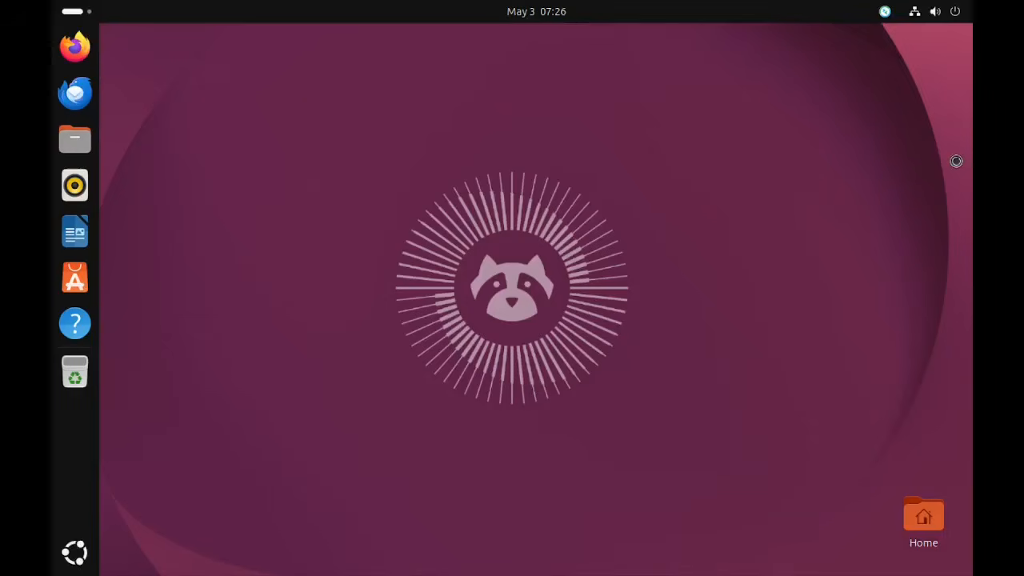